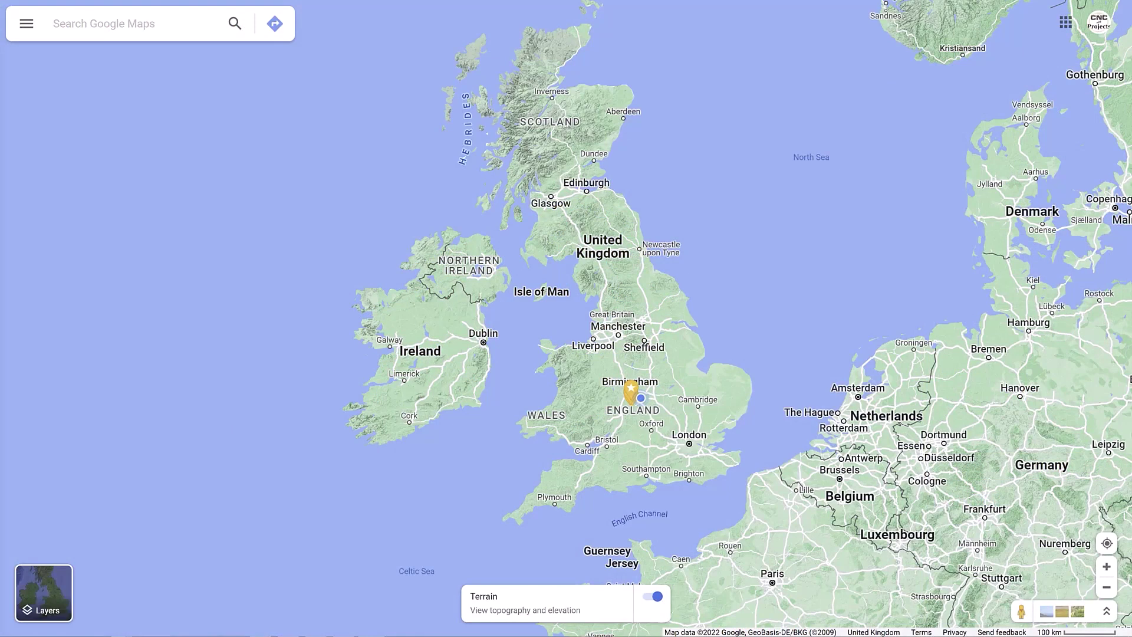
Find Snowdon on the map from the recent searches and close its place details
{"action": "left_click", "coordinate": [99, 25]}
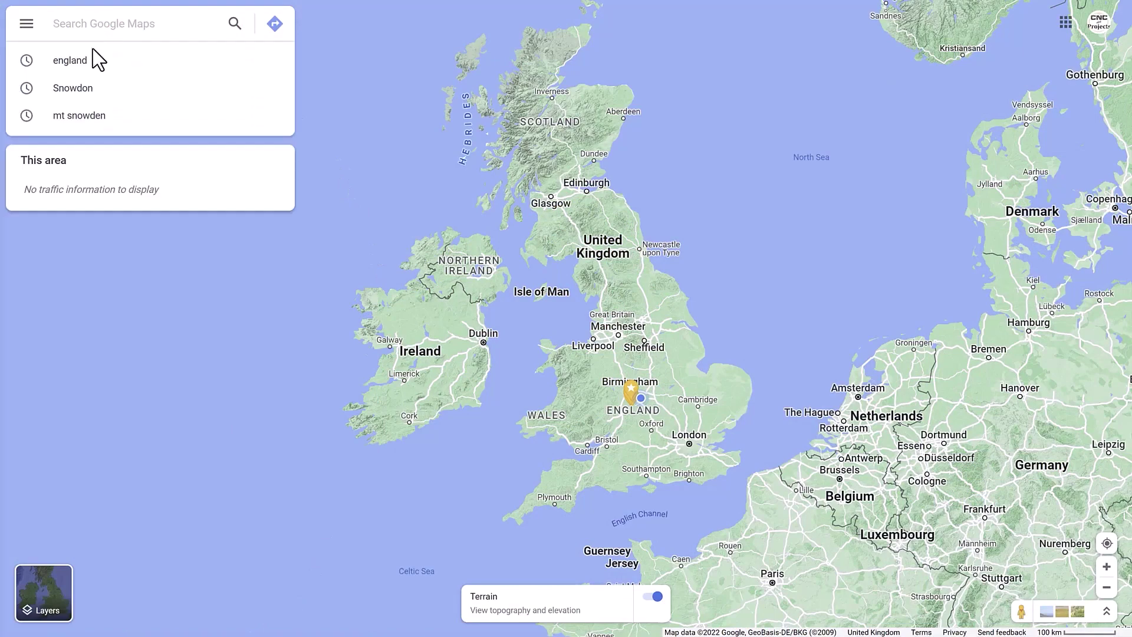
{"action": "left_click", "coordinate": [90, 87]}
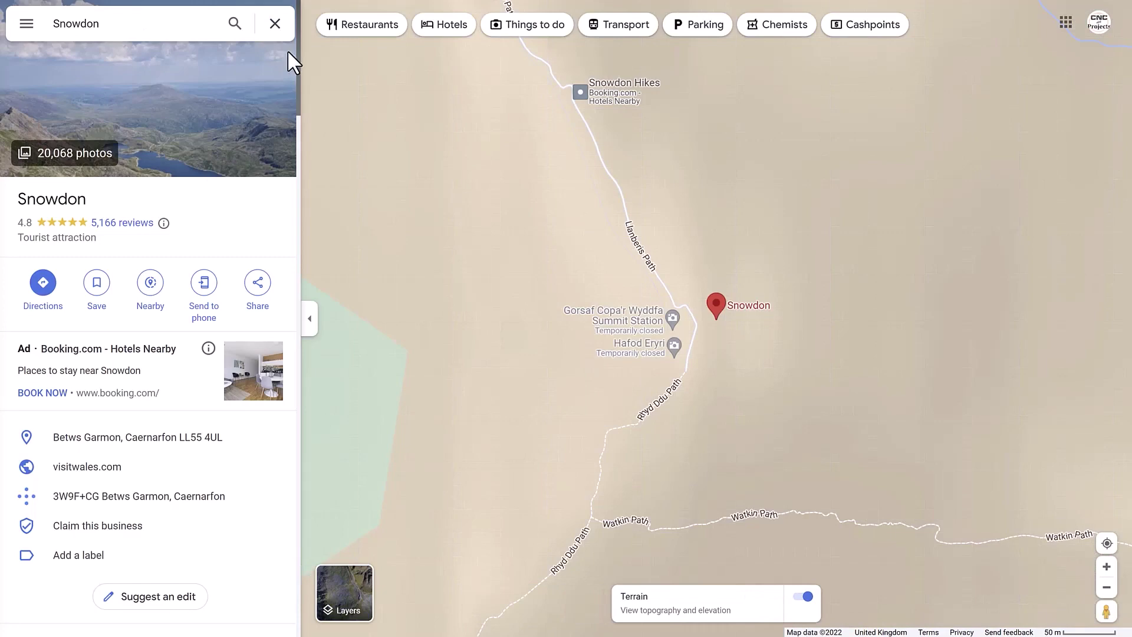
{"action": "left_click", "coordinate": [275, 27]}
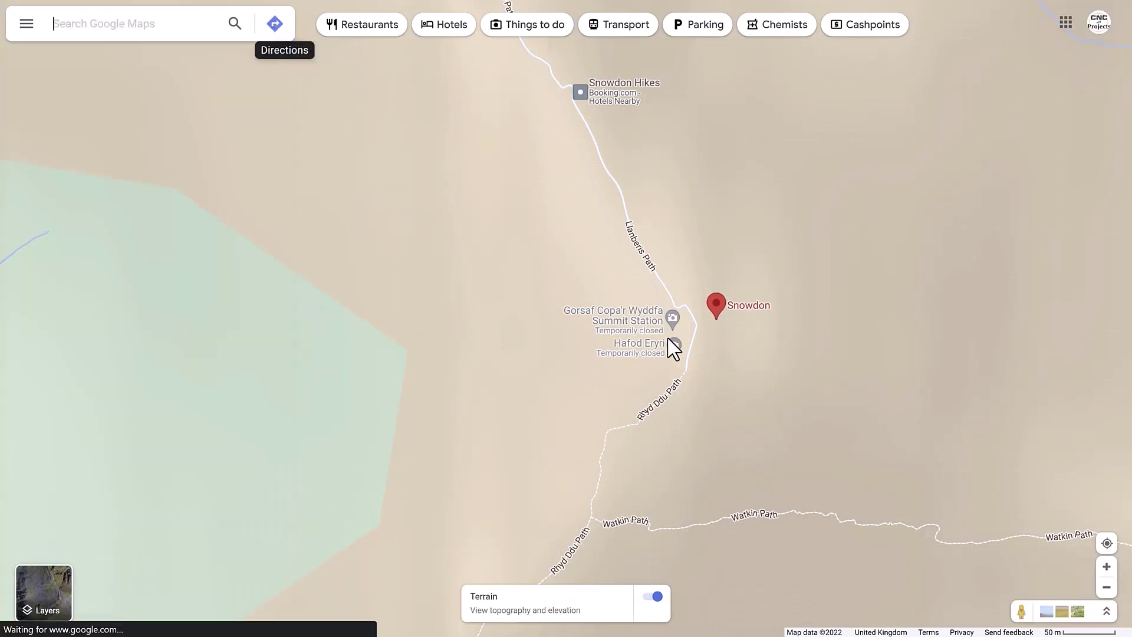
Take a rectangular screen capture of the terrain map showing Snowdon, the surrounding contour lines and the neighbouring lakes
{"action": "scroll", "coordinate": [668, 347], "scroll_direction": "down", "scroll_amount": 2}
{"action": "scroll", "coordinate": [668, 348], "scroll_direction": "down", "scroll_amount": 3}
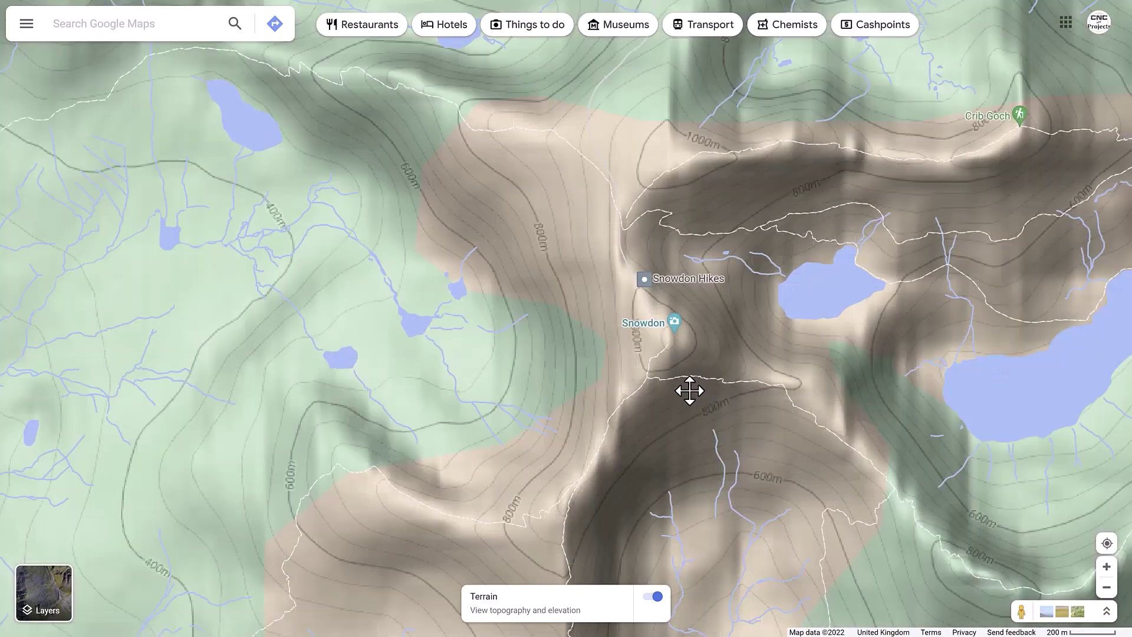
{"action": "mouse_move", "coordinate": [690, 389]}
{"action": "left_mouse_down"}
{"action": "mouse_move", "coordinate": [536, 366]}
{"action": "mouse_move", "coordinate": [475, 374]}
{"action": "left_mouse_up"}
{"action": "scroll", "coordinate": [485, 377], "scroll_direction": "down", "scroll_amount": 2}
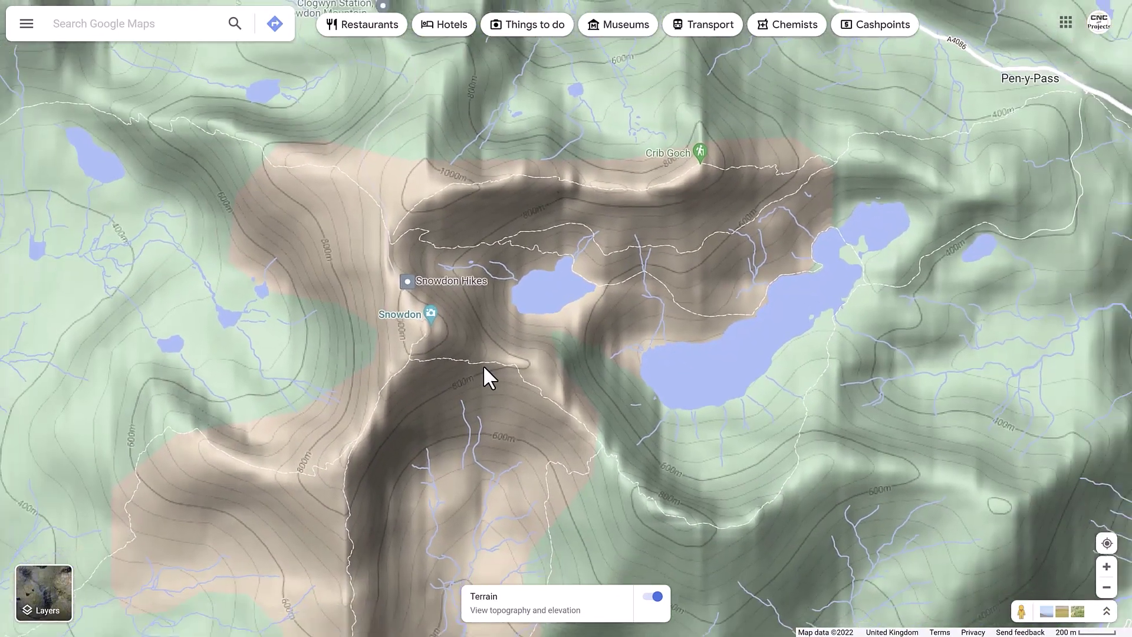
{"action": "left_click_drag", "start_coordinate": [495, 445], "coordinate": [480, 381]}
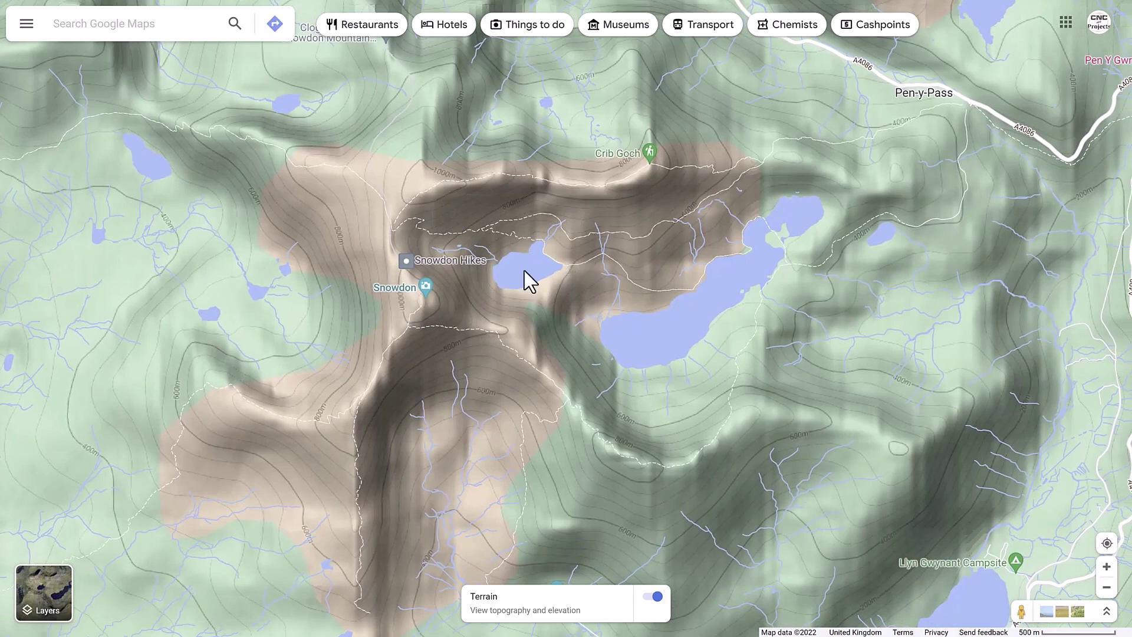
{"action": "mouse_move", "coordinate": [50, 610]}
{"action": "left_click_drag", "start_coordinate": [561, 404], "coordinate": [551, 405]}
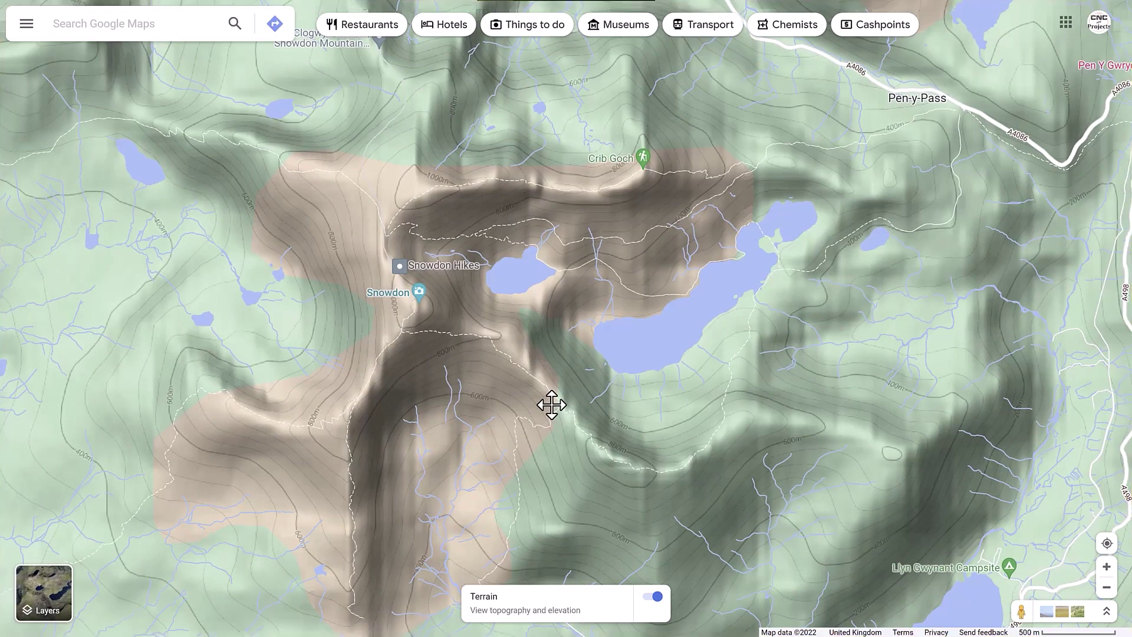
{"action": "key", "text": "super+shift+s"}
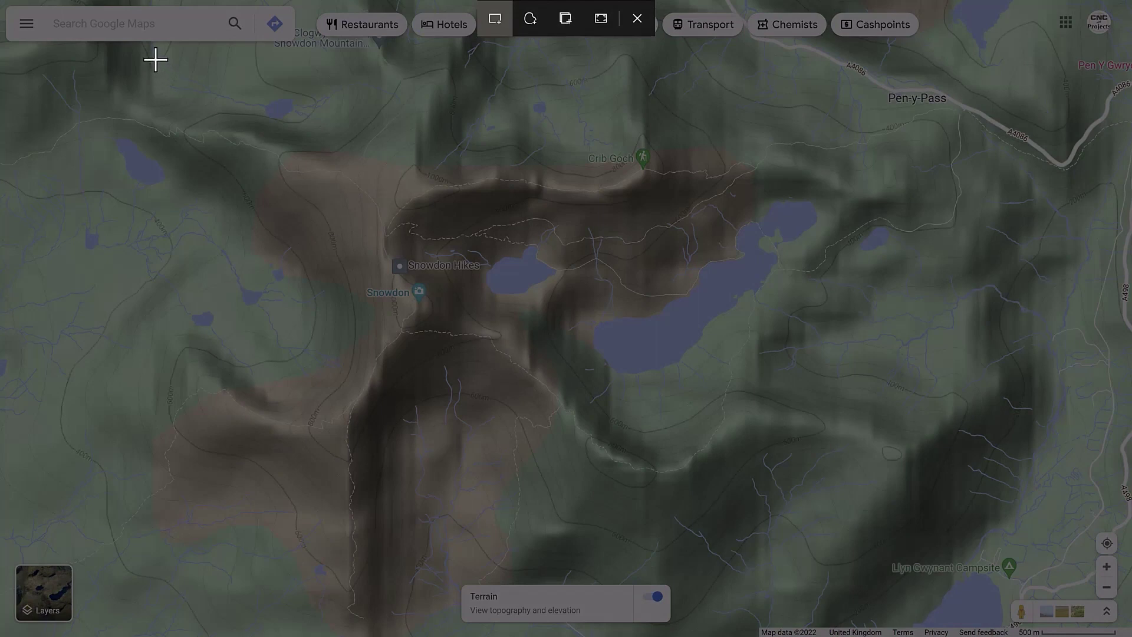
{"action": "left_click_drag", "start_coordinate": [147, 51], "coordinate": [965, 616]}
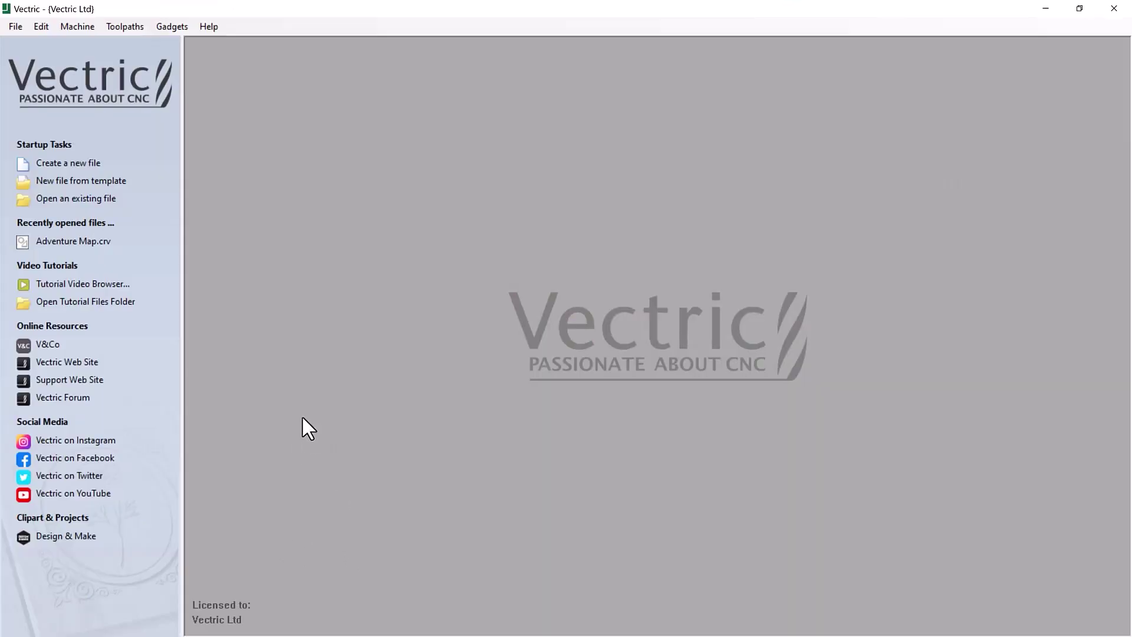
In Vectric, create a new single-sided job 12 inches wide and 12 inches high with the XY datum at the lower-left corner
{"action": "left_click", "coordinate": [96, 167]}
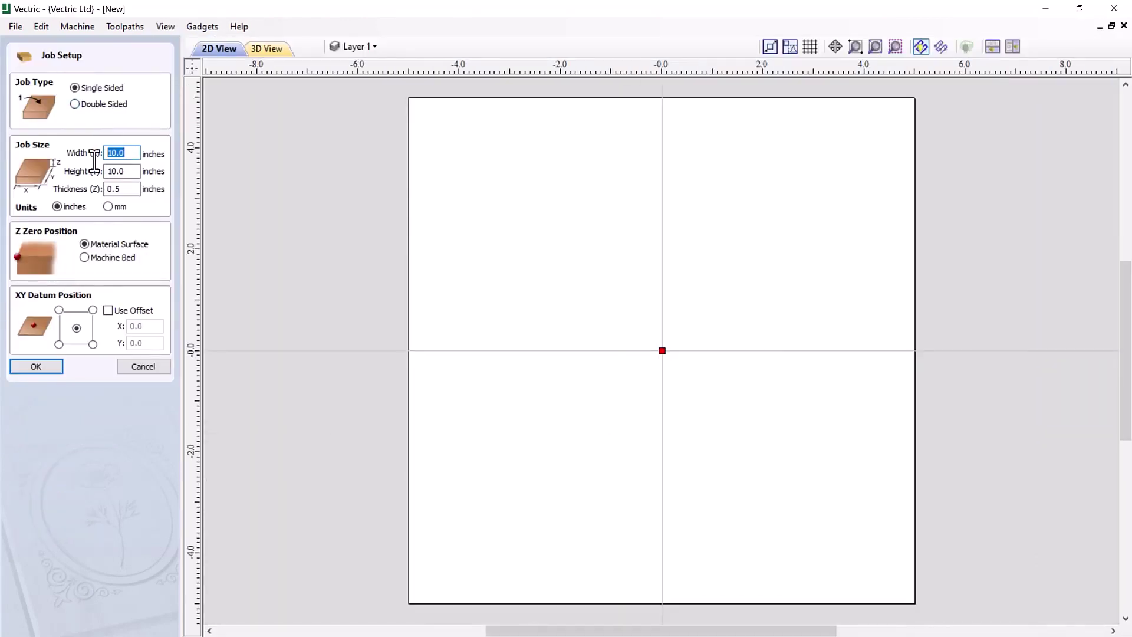
{"action": "type", "text": "12"}
{"action": "key", "text": "Tab"}
{"action": "type", "text": "12"}
{"action": "key", "text": "Tab"}
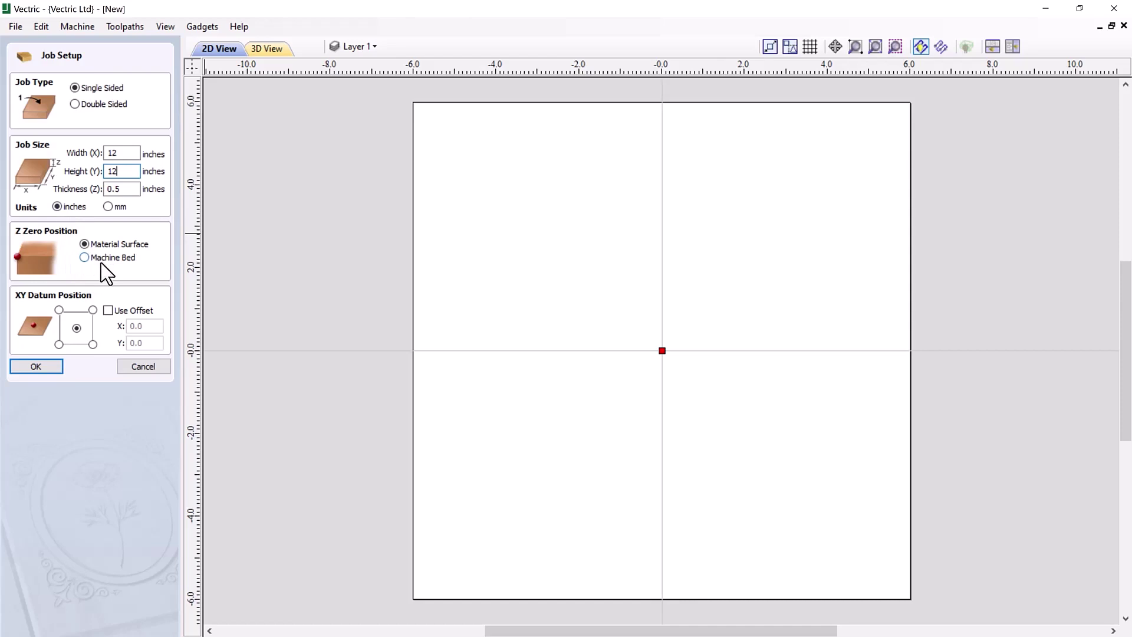
{"action": "left_click", "coordinate": [60, 344]}
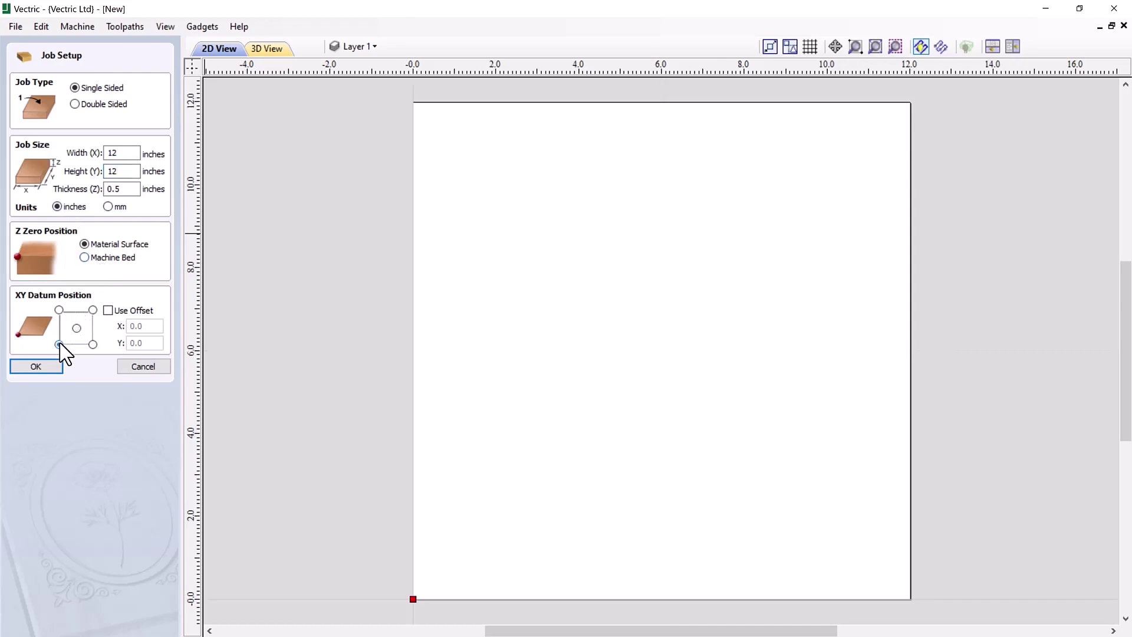
{"action": "left_click", "coordinate": [35, 366]}
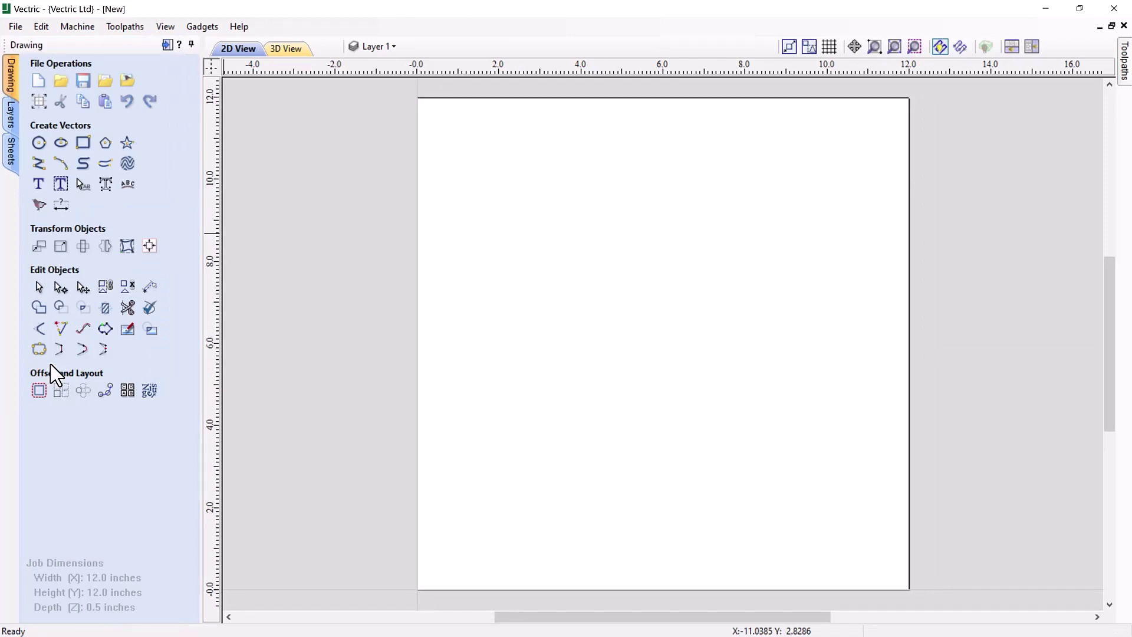
Paste the captured map image into the 2D drawing
{"action": "key", "text": "ctrl+v"}
{"action": "left_click", "coordinate": [359, 307]}
{"action": "scroll", "coordinate": [682, 342], "scroll_direction": "up", "scroll_amount": 4}
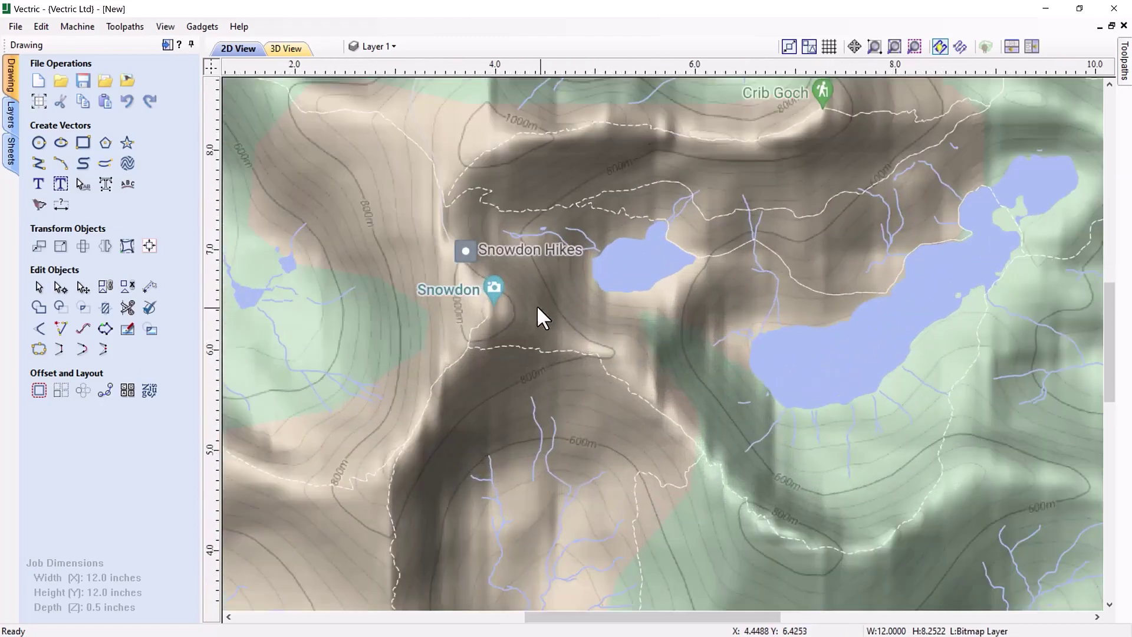
{"action": "scroll", "coordinate": [508, 291], "scroll_direction": "down", "scroll_amount": 4}
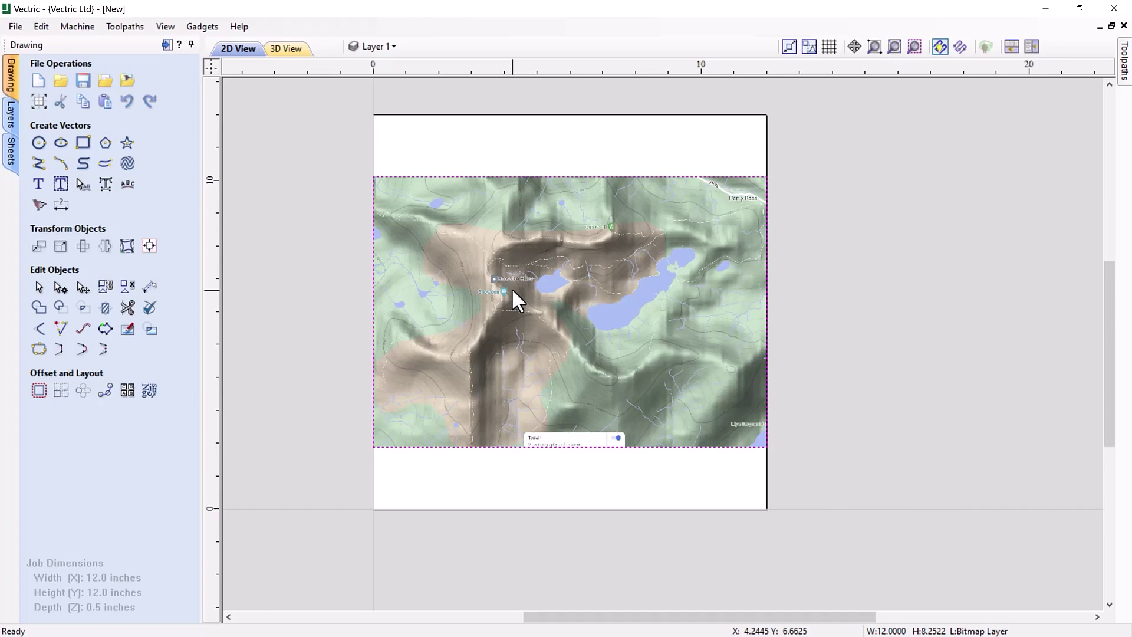
Create an 8.5 × 8.5 inch rectangle centred at X 5.9055, Y 5.9055 with 0.125 inch external radiused corners
{"action": "left_click", "coordinate": [83, 142]}
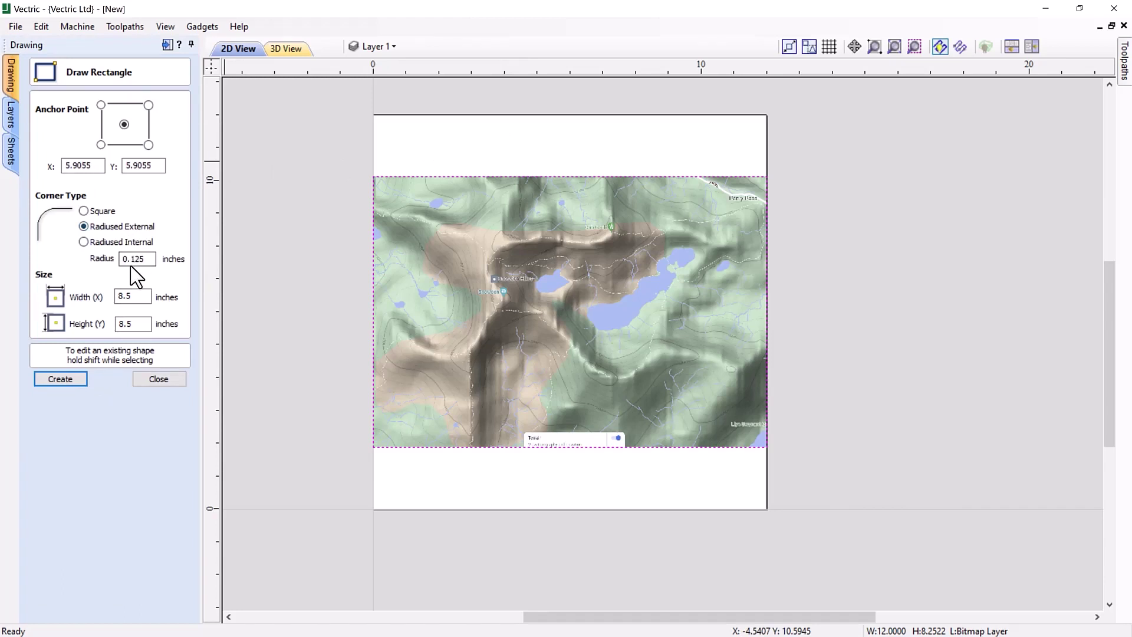
{"action": "left_click", "coordinate": [61, 379]}
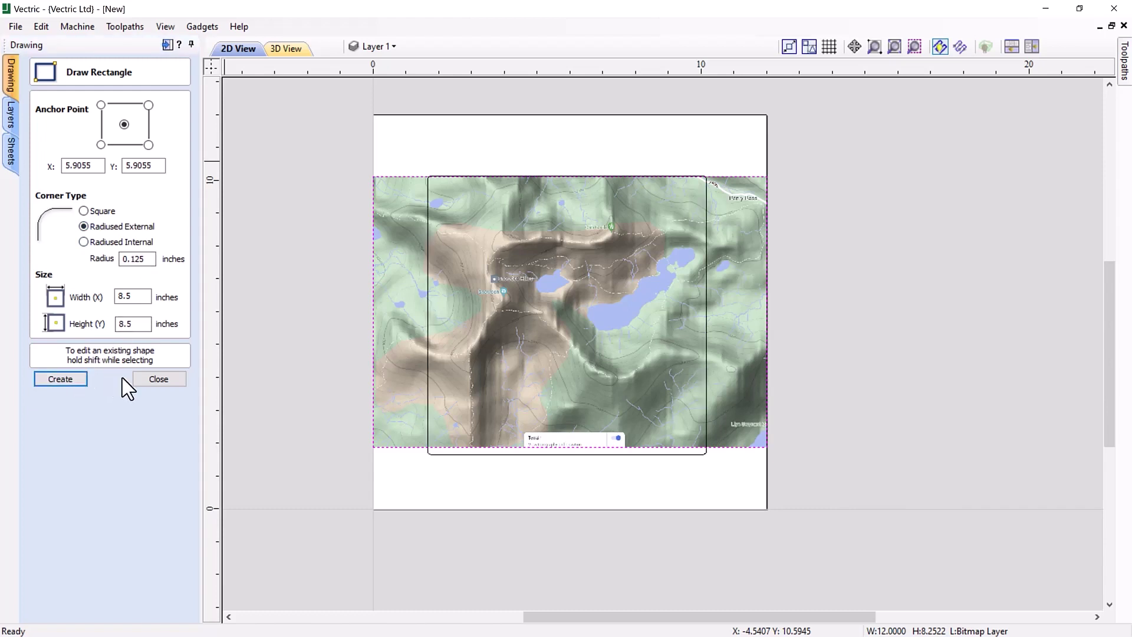
{"action": "left_click", "coordinate": [173, 384]}
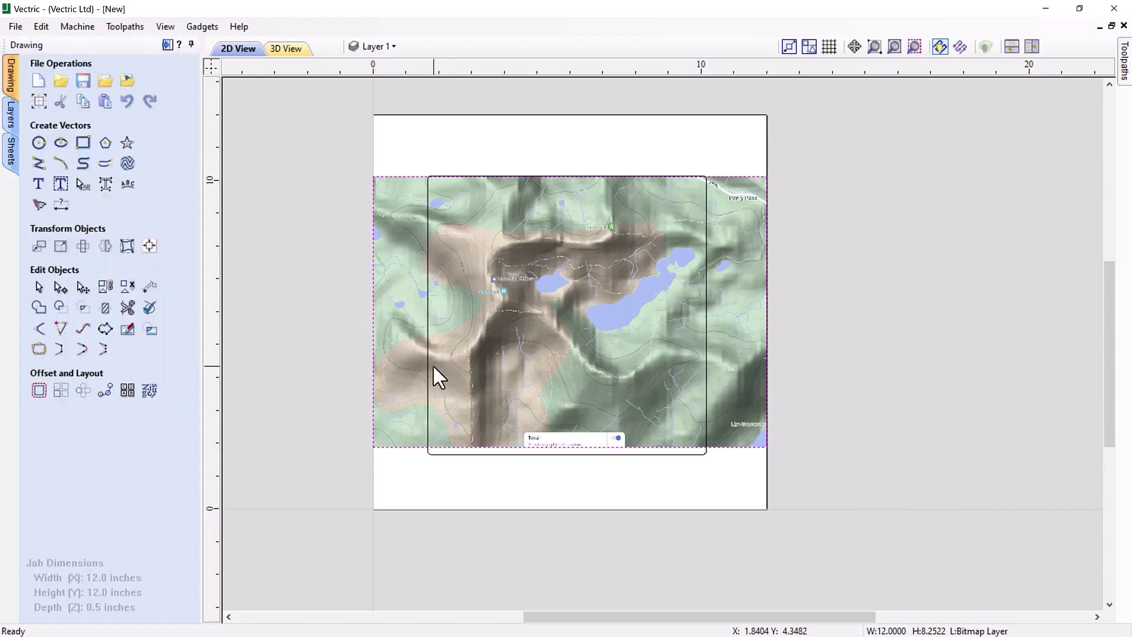
Add a new layer named Elevation Lines and set its colour to orange
{"action": "left_click", "coordinate": [390, 46]}
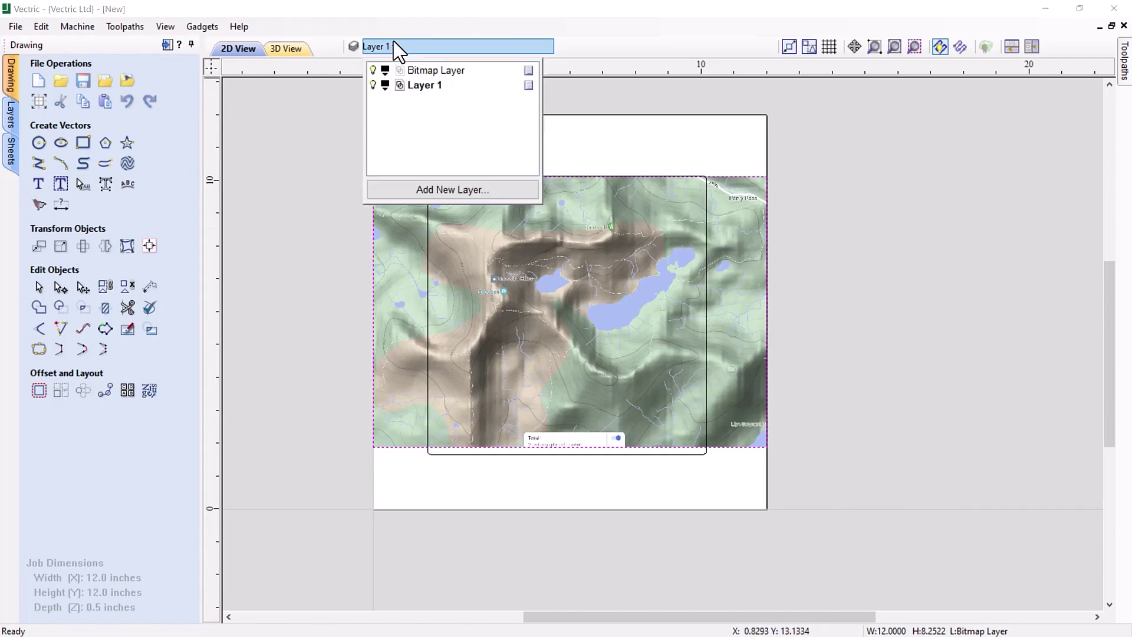
{"action": "left_click", "coordinate": [420, 191]}
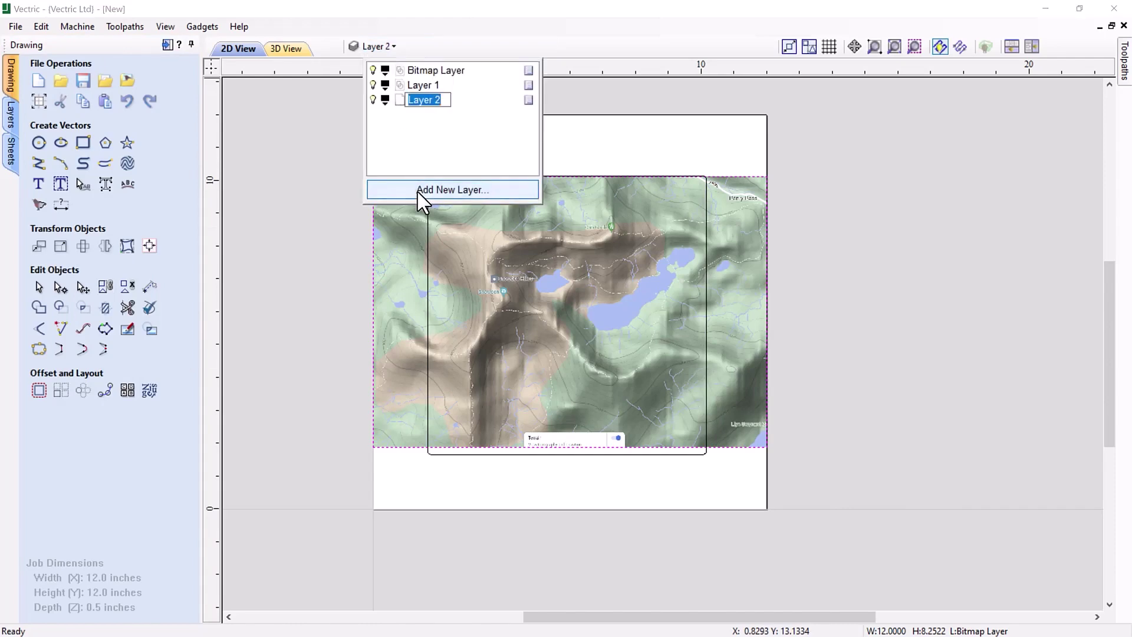
{"action": "type", "text": "Elevation Lin"}
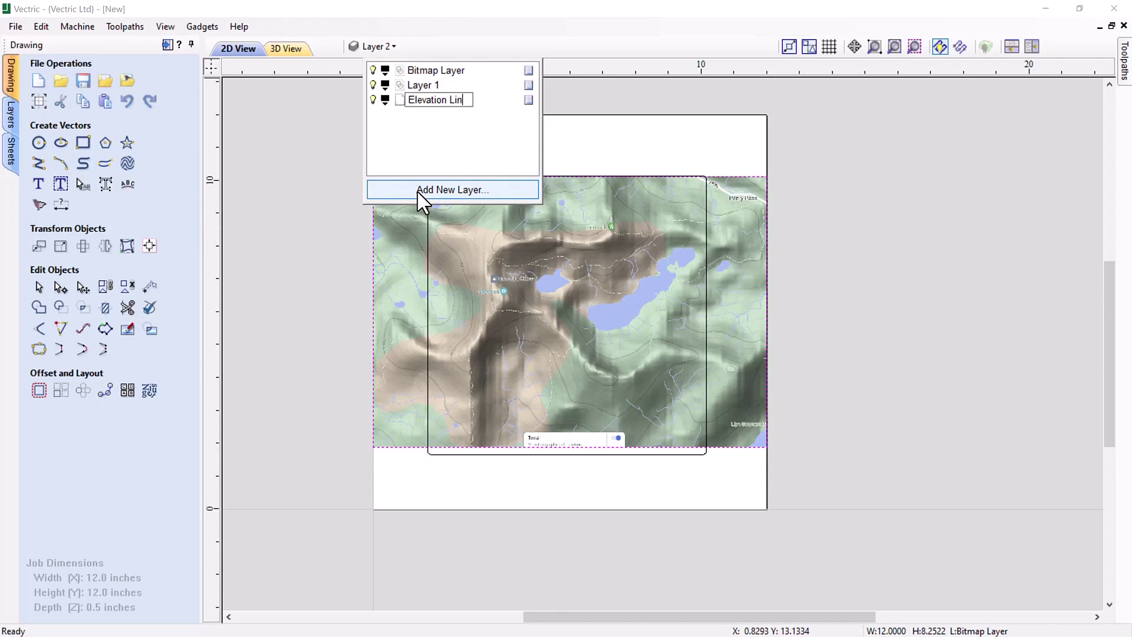
{"action": "left_click", "coordinate": [385, 99]}
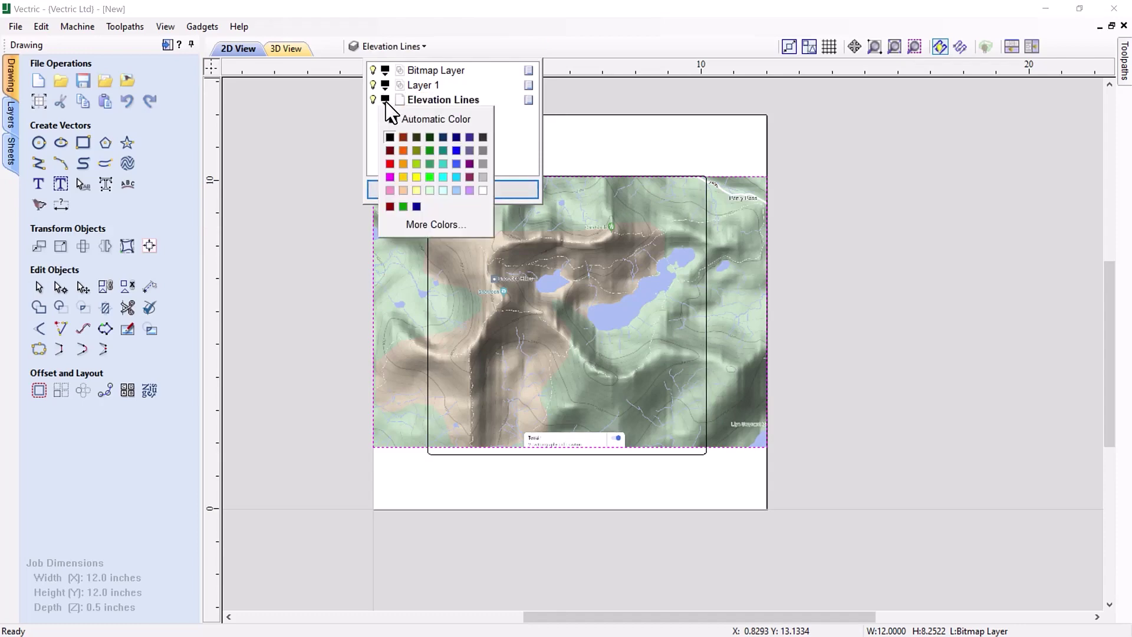
{"action": "left_click", "coordinate": [404, 163]}
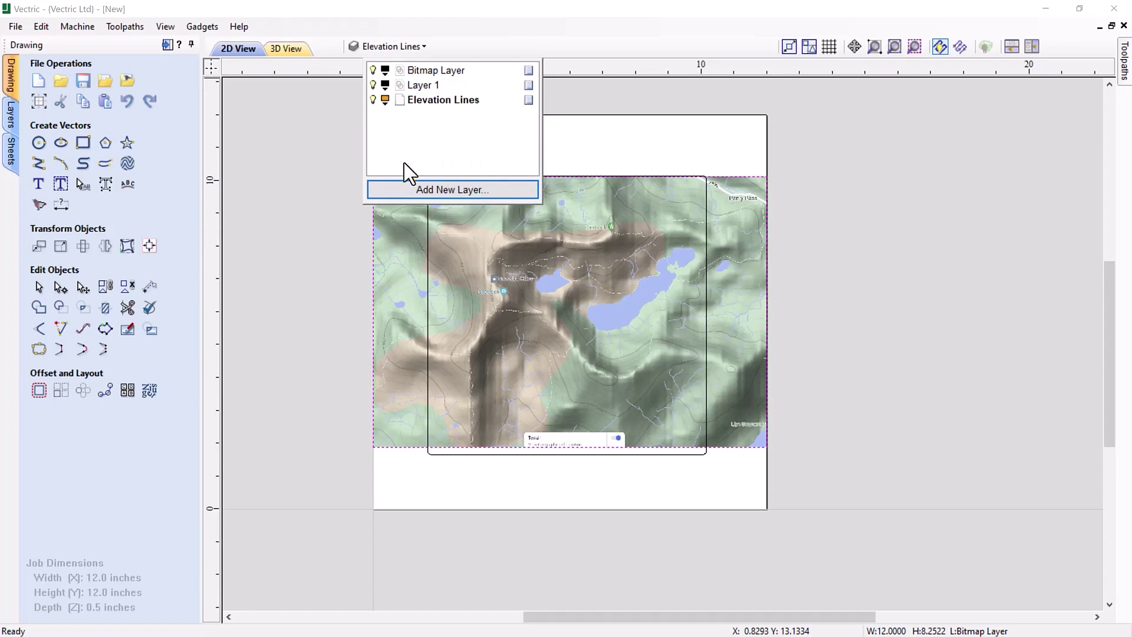
Move the rounded rectangle to the Elevation Lines layer
{"action": "left_click", "coordinate": [427, 231]}
{"action": "right_click", "coordinate": [426, 232]}
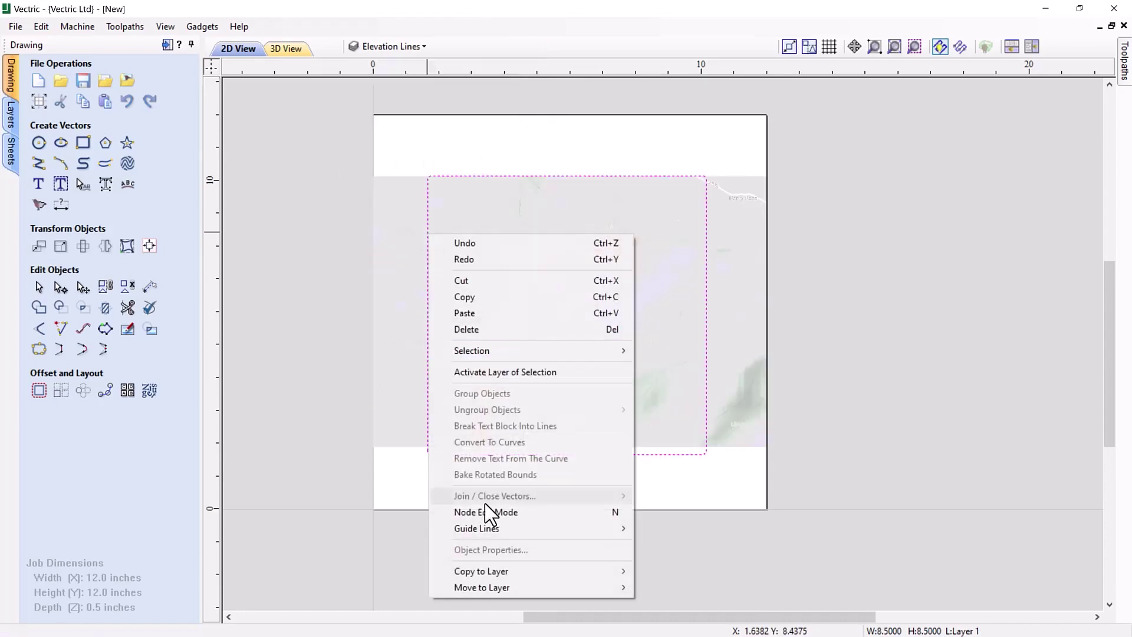
{"action": "mouse_move", "coordinate": [491, 588]}
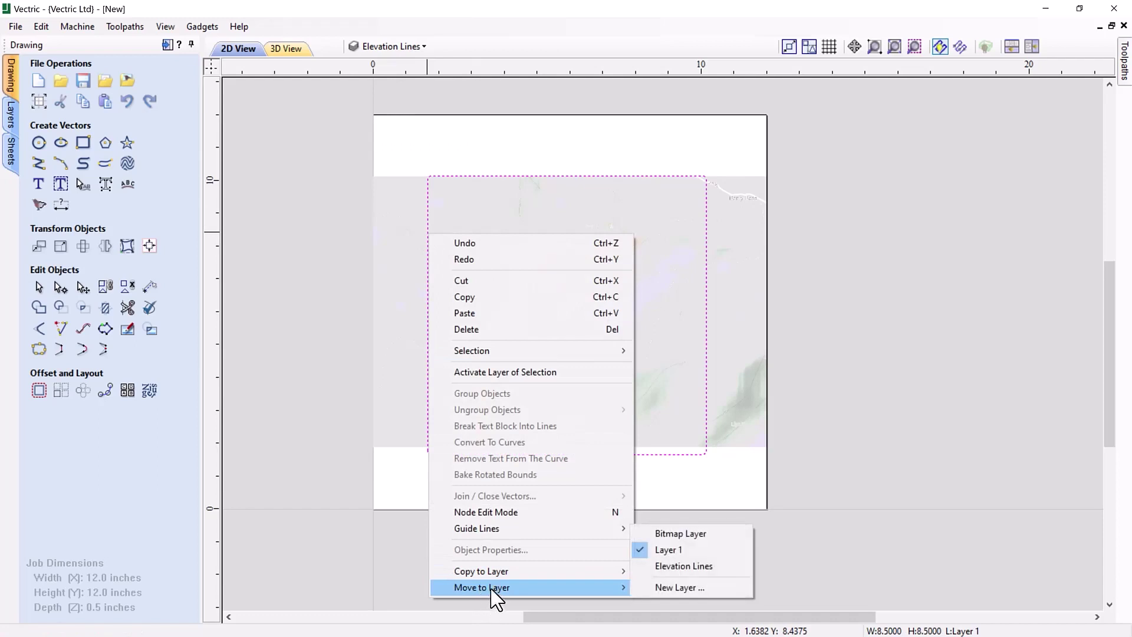
{"action": "left_click", "coordinate": [672, 567]}
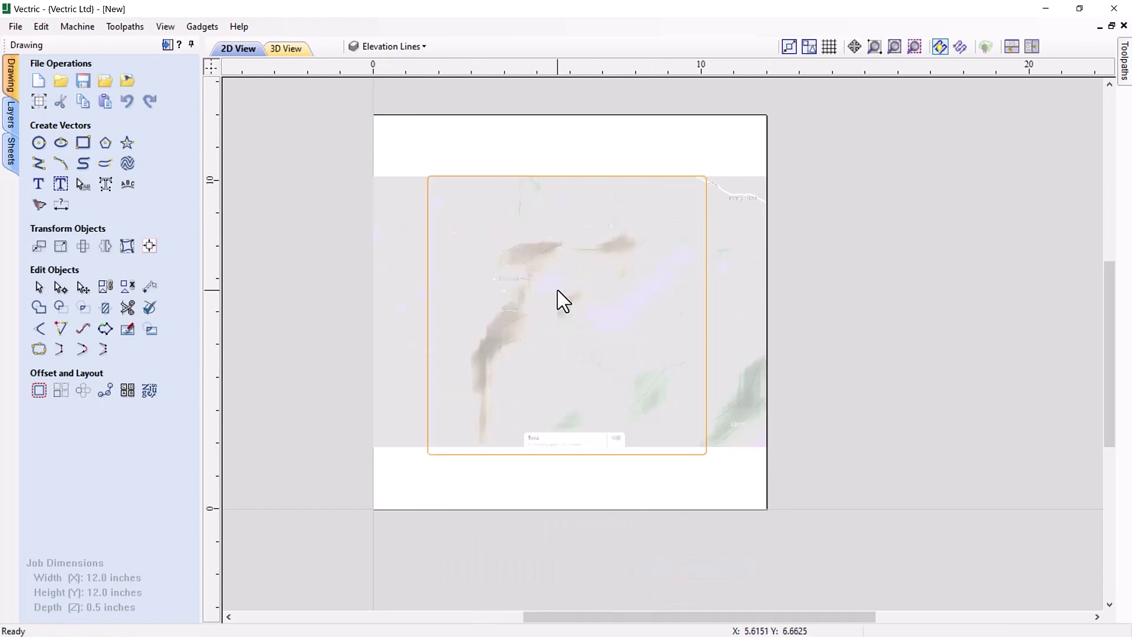
Enlarge the map image to about 13.75 × 9.46 inches and reposition it so Snowdon and the lakes lie inside the rectangle
{"action": "scroll", "coordinate": [537, 287], "scroll_direction": "up", "scroll_amount": 1}
{"action": "scroll", "coordinate": [536, 288], "scroll_direction": "down", "scroll_amount": 1}
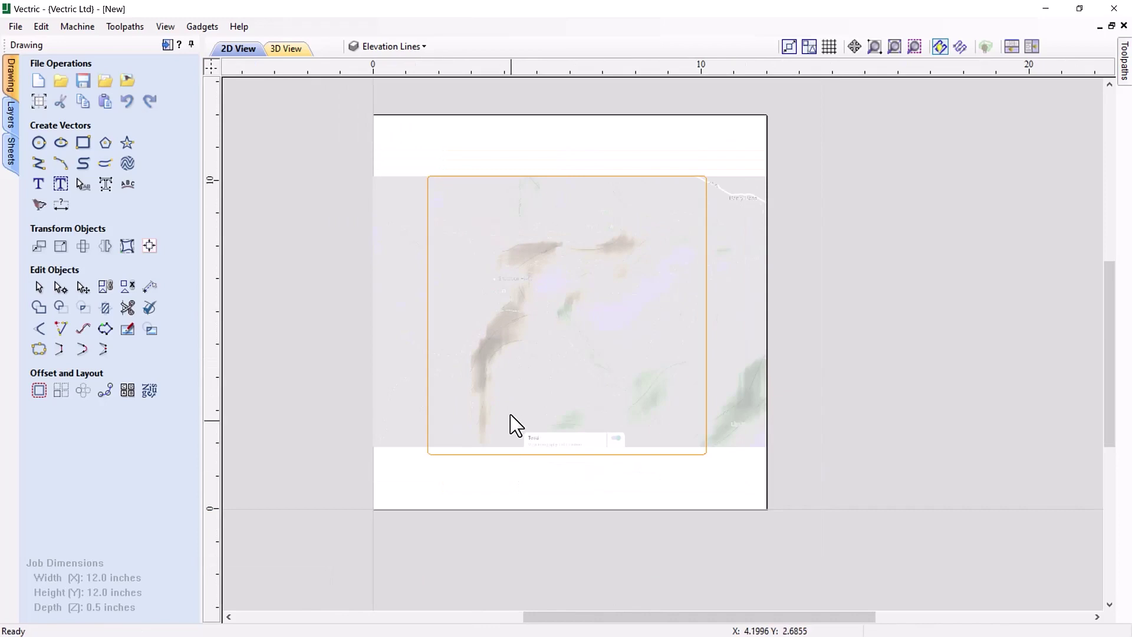
{"action": "left_click", "coordinate": [513, 419]}
{"action": "left_click", "coordinate": [745, 207]}
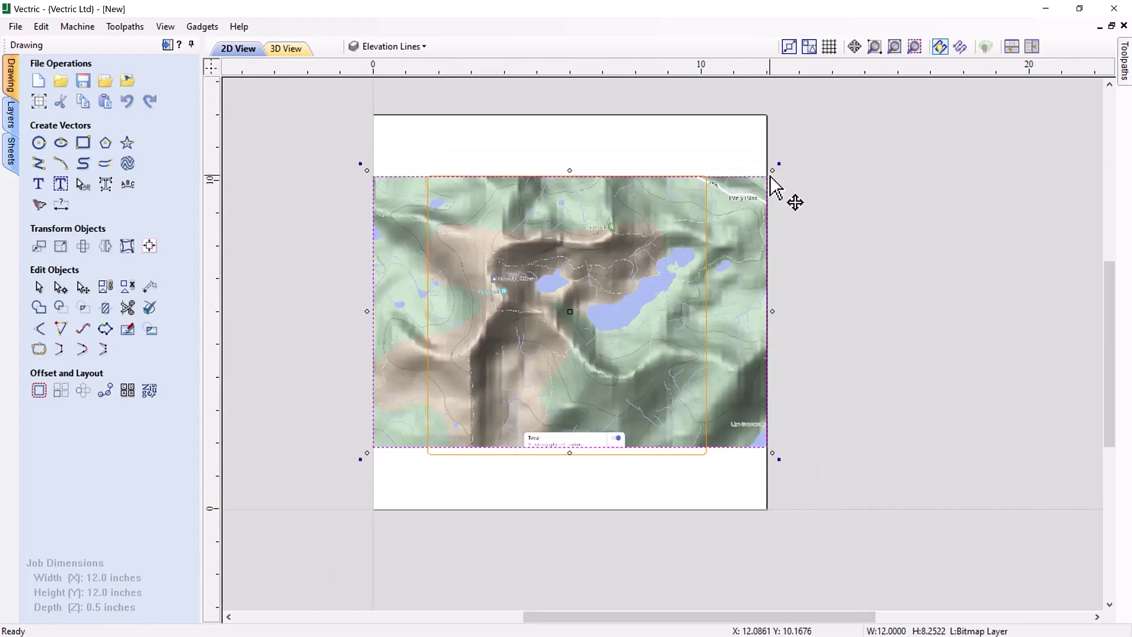
{"action": "left_click_drag", "start_coordinate": [776, 169], "coordinate": [799, 153]}
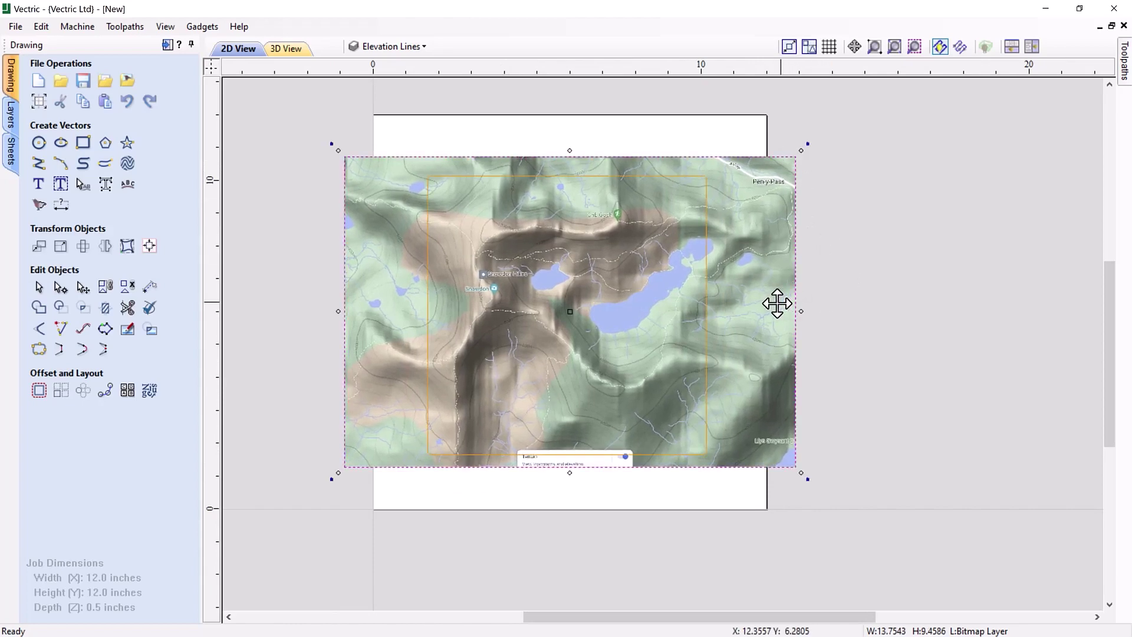
{"action": "left_click_drag", "start_coordinate": [758, 311], "coordinate": [747, 328]}
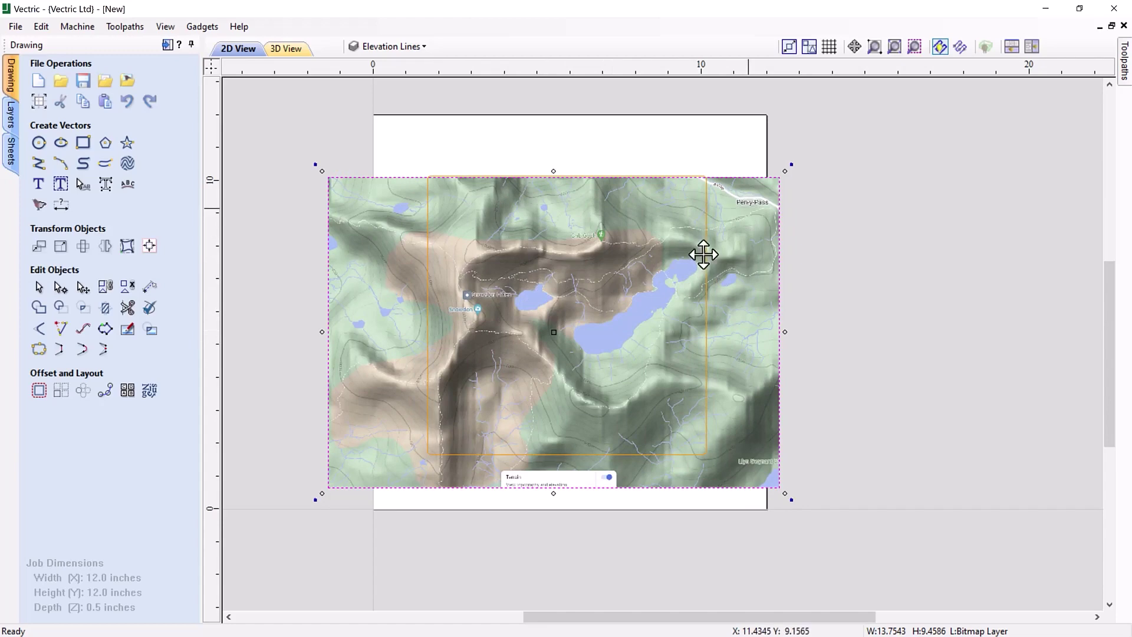
{"action": "left_click_drag", "start_coordinate": [596, 319], "coordinate": [597, 310]}
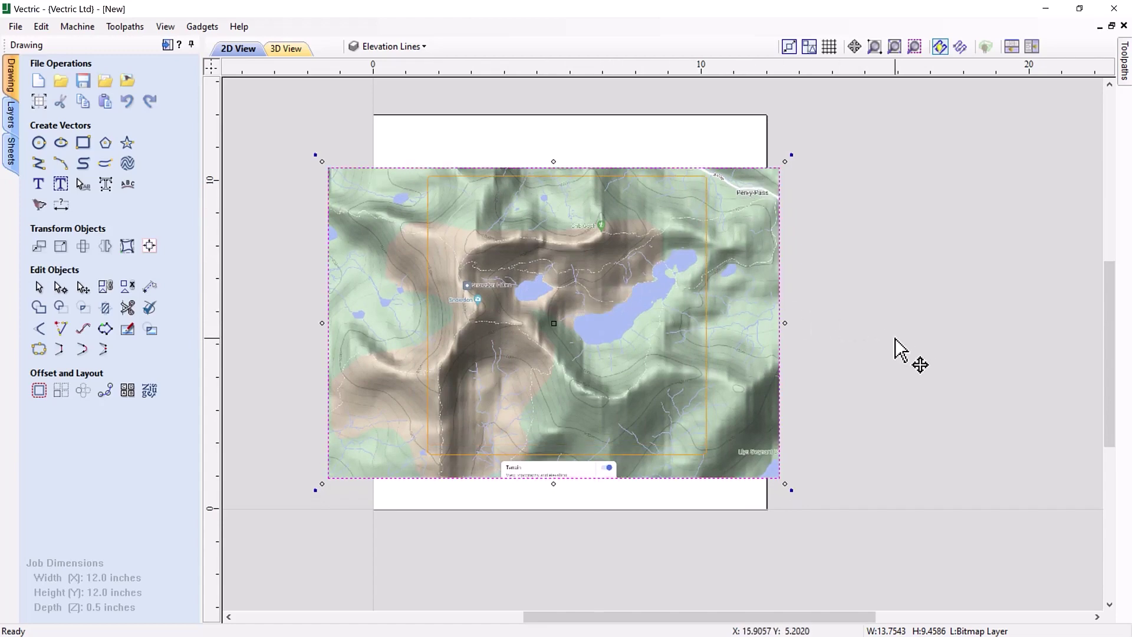
Start the Freehand Draw tool and reduce the fading of the selected map image so the contour lines around Snowdon can be traced
{"action": "left_click", "coordinate": [106, 170]}
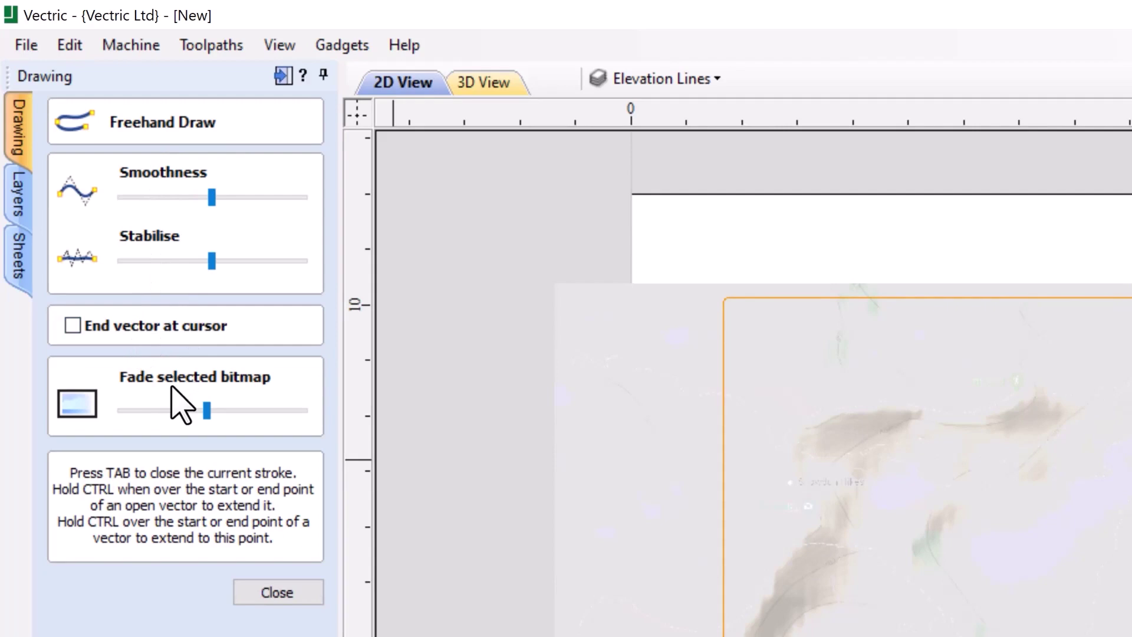
{"action": "left_click_drag", "start_coordinate": [206, 411], "coordinate": [162, 445]}
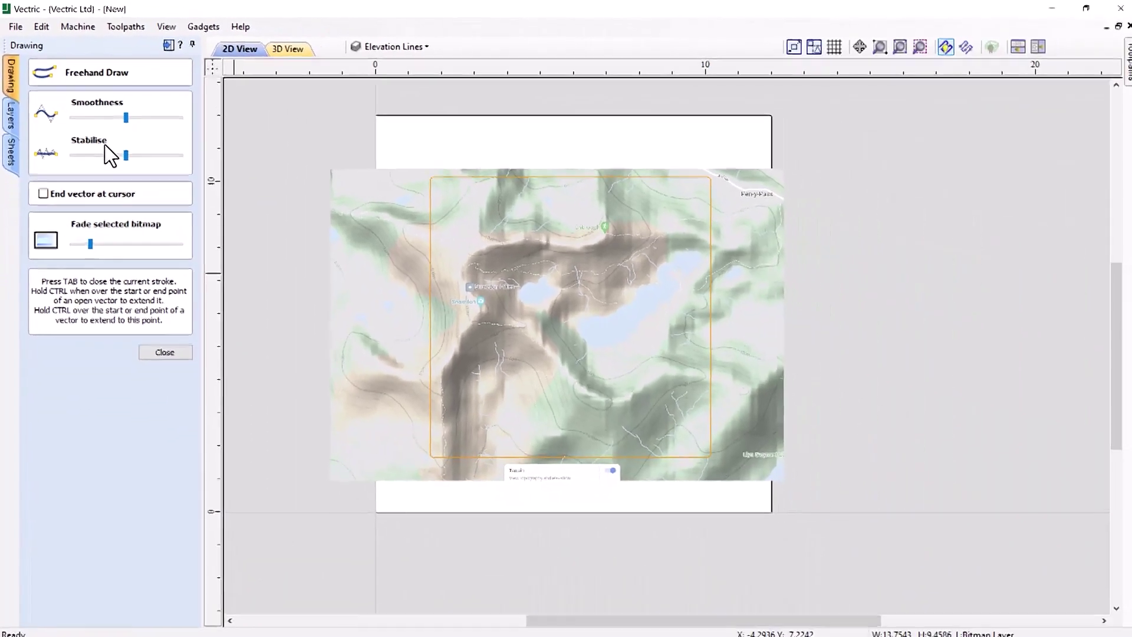
{"action": "scroll", "coordinate": [534, 288], "scroll_direction": "up", "scroll_amount": 2}
{"action": "scroll", "coordinate": [532, 289], "scroll_direction": "down", "scroll_amount": 3}
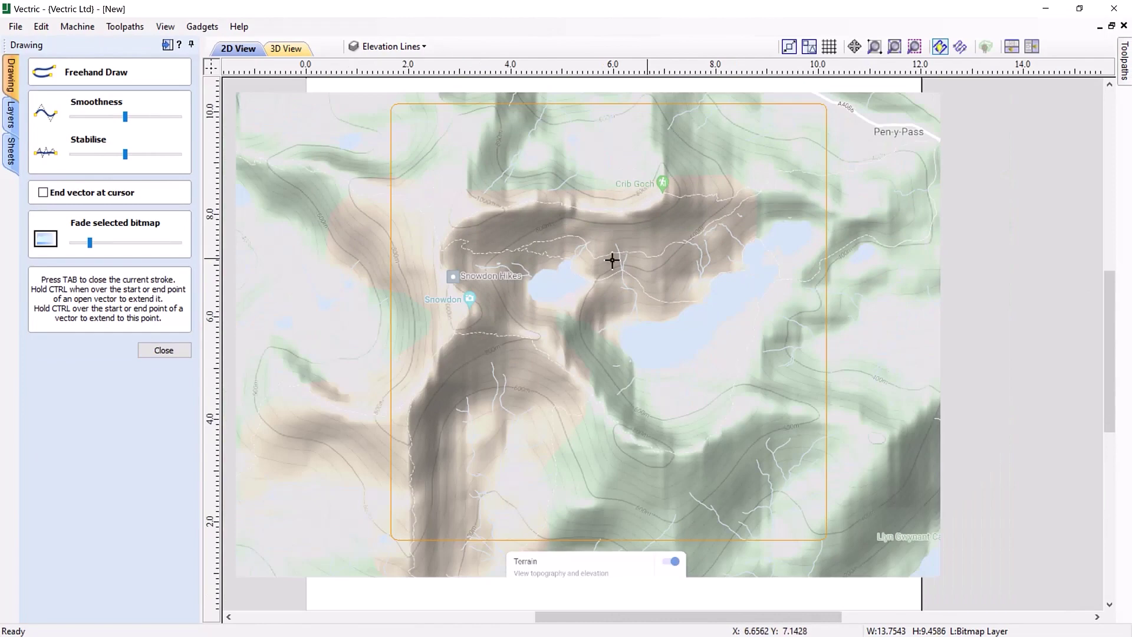
{"action": "scroll", "coordinate": [463, 300], "scroll_direction": "up", "scroll_amount": 4}
{"action": "scroll", "coordinate": [464, 300], "scroll_direction": "up", "scroll_amount": 1}
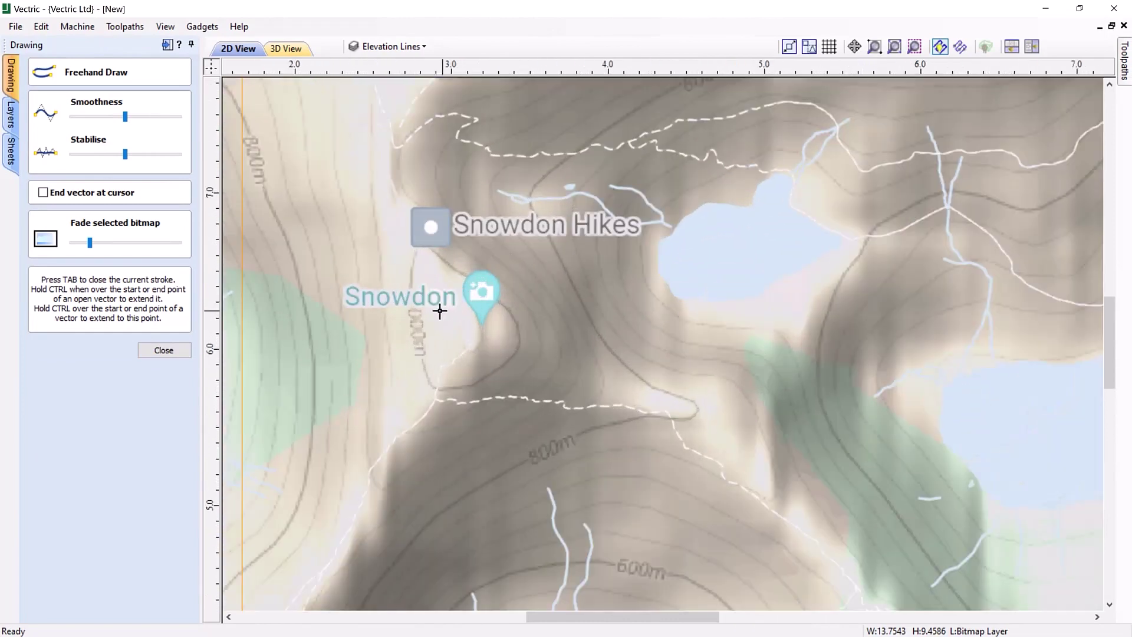
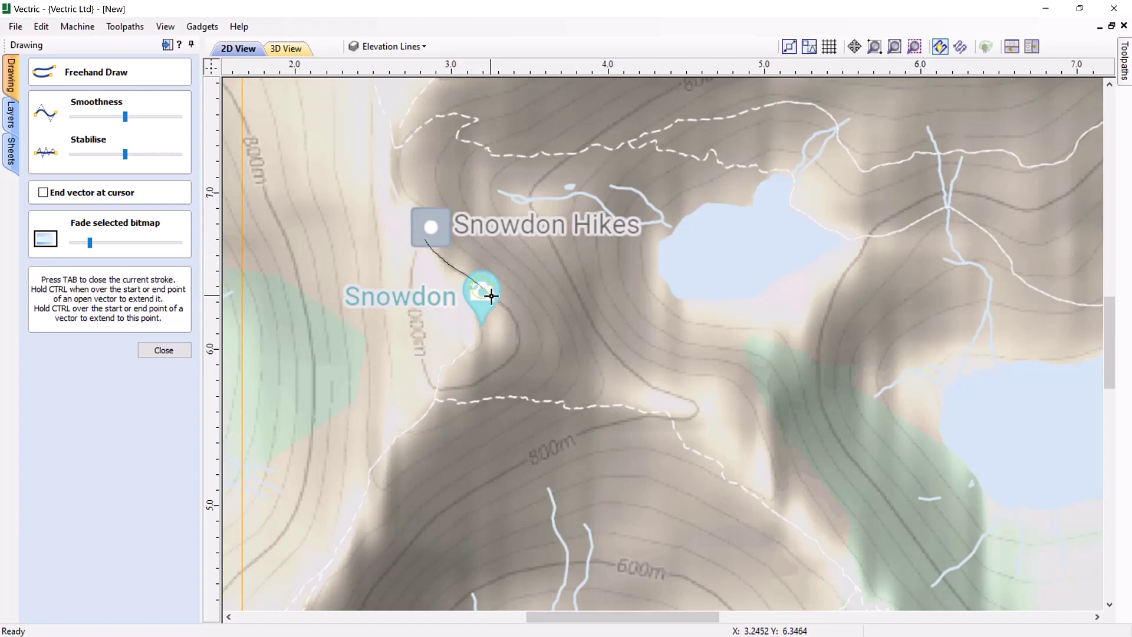
Trace the closed contour around the Snowdon summit and begin the 800 m contour from the northern ridge around the spur east of it
{"action": "mouse_move", "coordinate": [519, 329]}
{"action": "left_mouse_down"}
{"action": "mouse_move", "coordinate": [503, 370]}
{"action": "mouse_move", "coordinate": [450, 392]}
{"action": "mouse_move", "coordinate": [418, 348]}
{"action": "mouse_move", "coordinate": [418, 253]}
{"action": "left_mouse_up"}
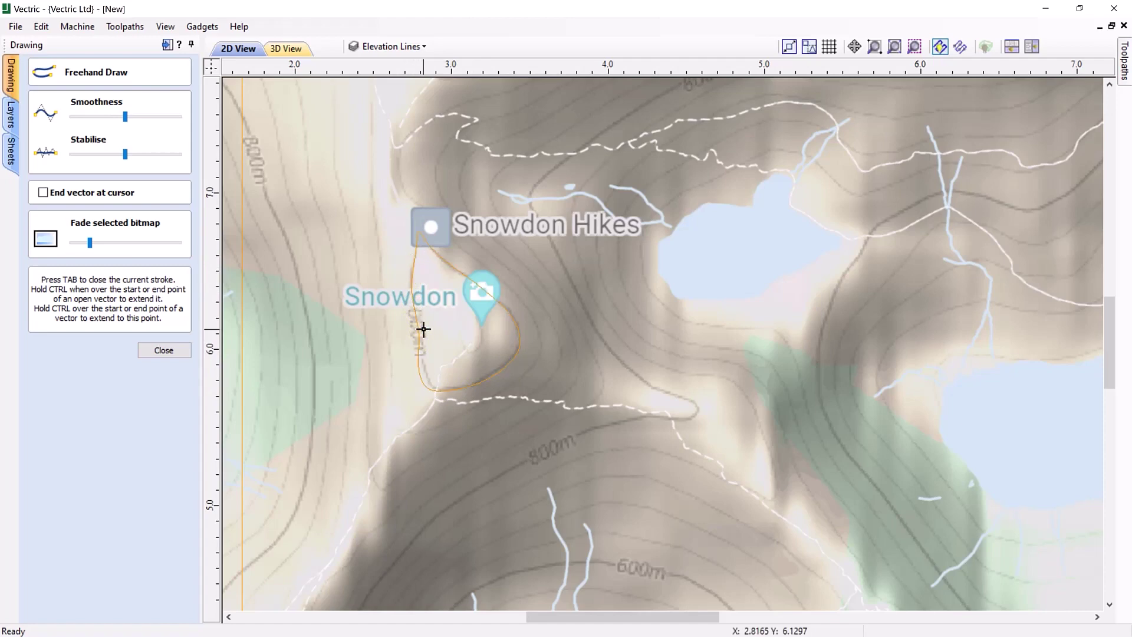
{"action": "scroll", "coordinate": [424, 329], "scroll_direction": "down", "scroll_amount": 2}
{"action": "scroll", "coordinate": [430, 320], "scroll_direction": "down", "scroll_amount": 1}
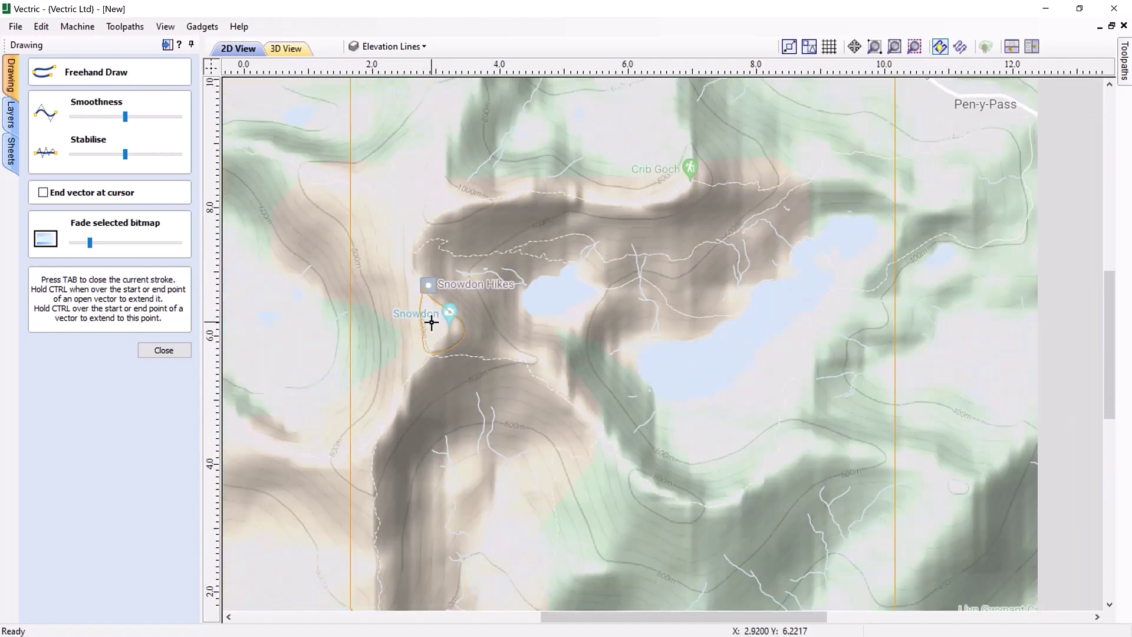
{"action": "left_click_drag", "start_coordinate": [527, 229], "coordinate": [477, 263]}
{"action": "left_click_drag", "start_coordinate": [488, 307], "coordinate": [506, 336]}
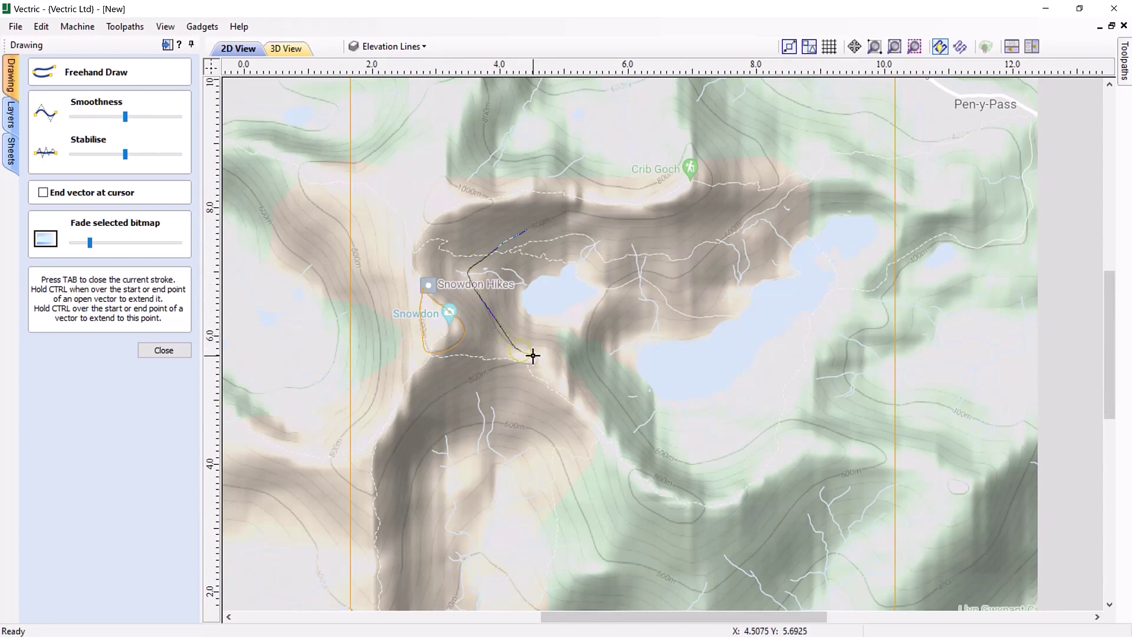
{"action": "mouse_move", "coordinate": [528, 371]}
{"action": "left_mouse_down"}
{"action": "mouse_move", "coordinate": [458, 381]}
{"action": "mouse_move", "coordinate": [428, 404]}
{"action": "left_mouse_up"}
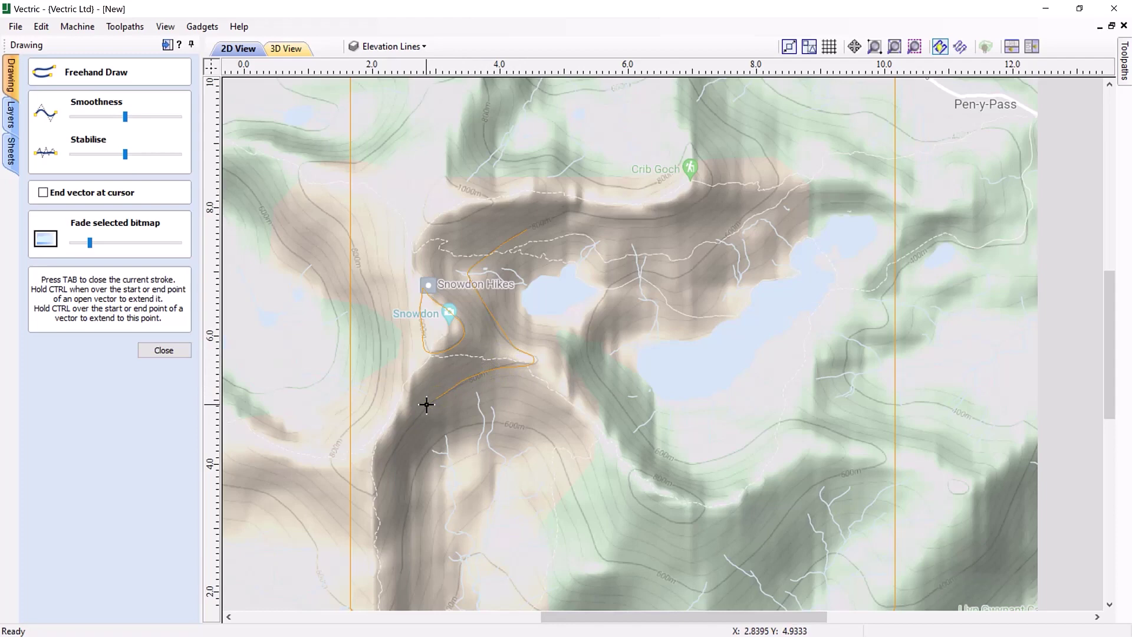
Extend the open 800 m contour southwest, around the lower bend past the map outline, and back north along Snowdon's western slope
{"action": "scroll", "coordinate": [427, 404], "scroll_direction": "up", "scroll_amount": 3}
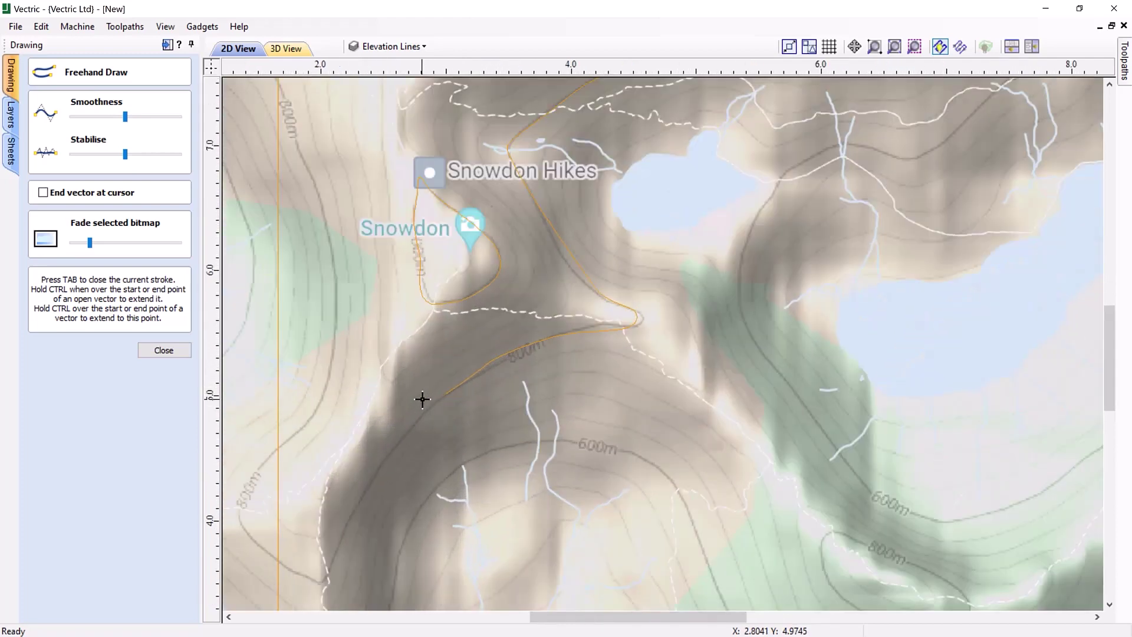
{"action": "mouse_move", "coordinate": [446, 395]}
{"action": "left_mouse_down", "text": "ctrl"}
{"action": "mouse_move", "coordinate": [376, 474]}
{"action": "mouse_move", "coordinate": [325, 583]}
{"action": "mouse_move", "coordinate": [283, 565]}
{"action": "left_mouse_up", "text": "ctrl"}
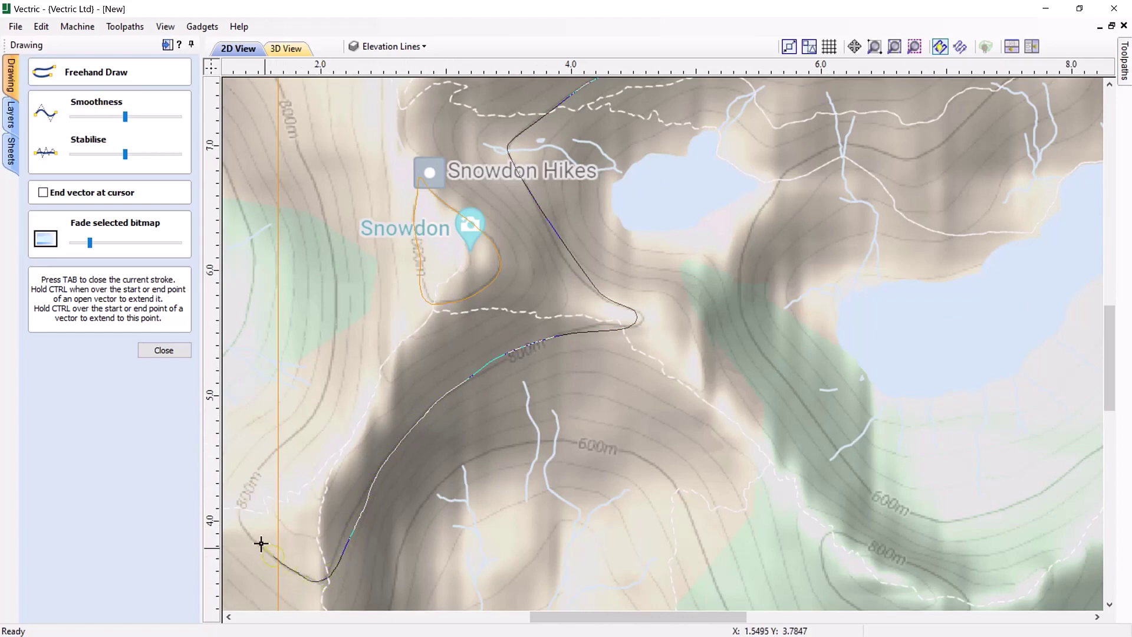
{"action": "mouse_move", "coordinate": [257, 515]}
{"action": "left_mouse_down", "text": "ctrl"}
{"action": "mouse_move", "coordinate": [265, 463]}
{"action": "mouse_move", "coordinate": [321, 408]}
{"action": "mouse_move", "coordinate": [334, 338]}
{"action": "left_mouse_up", "text": "ctrl"}
{"action": "left_click_drag", "start_coordinate": [335, 277], "coordinate": [333, 257], "text": "ctrl"}
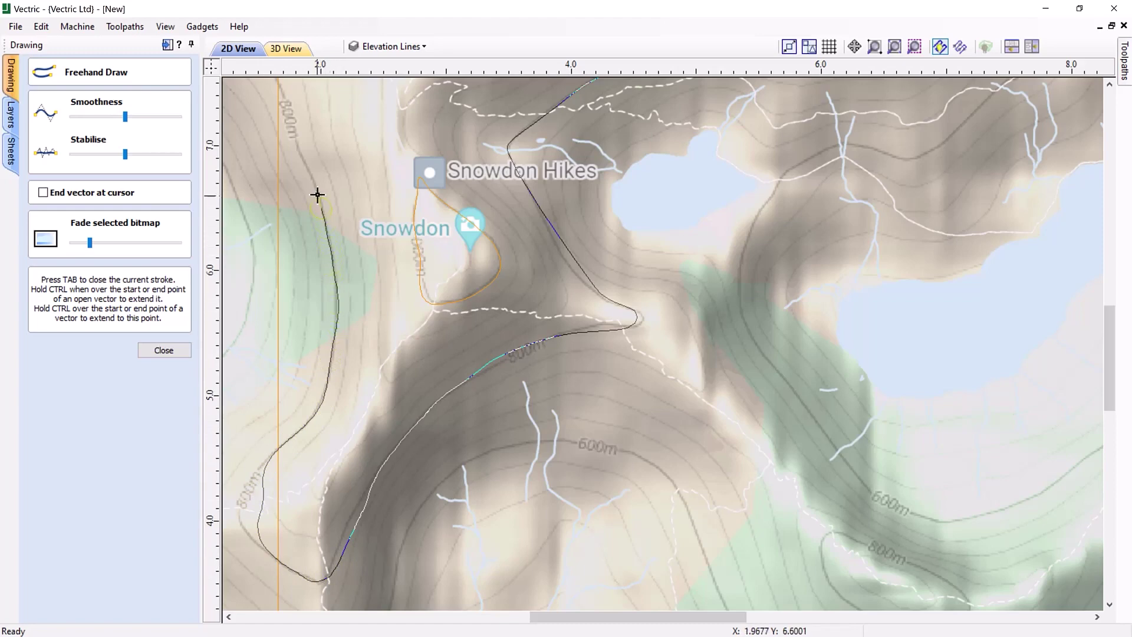
{"action": "left_click_drag", "start_coordinate": [312, 180], "coordinate": [301, 149], "text": "ctrl"}
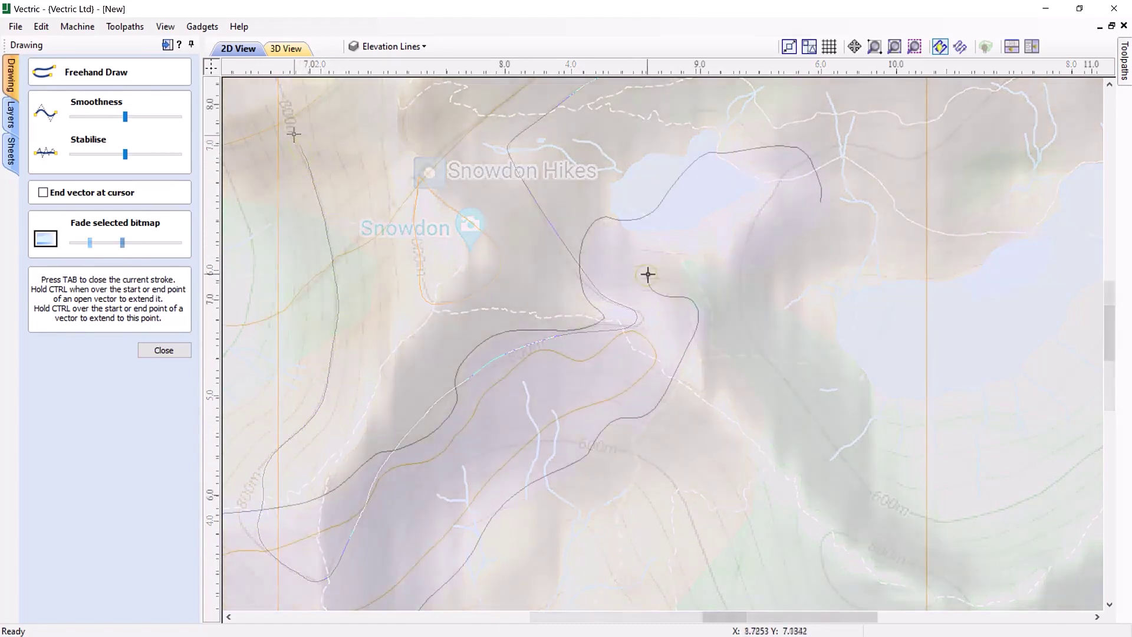
Complete the large lake's outline around its northeastern arm and finish freehand drawing
{"action": "mouse_move", "coordinate": [651, 265]}
{"action": "left_mouse_down"}
{"action": "mouse_move", "coordinate": [686, 257]}
{"action": "mouse_move", "coordinate": [705, 229]}
{"action": "mouse_move", "coordinate": [727, 271]}
{"action": "mouse_move", "coordinate": [749, 274]}
{"action": "mouse_move", "coordinate": [821, 209]}
{"action": "left_mouse_up"}
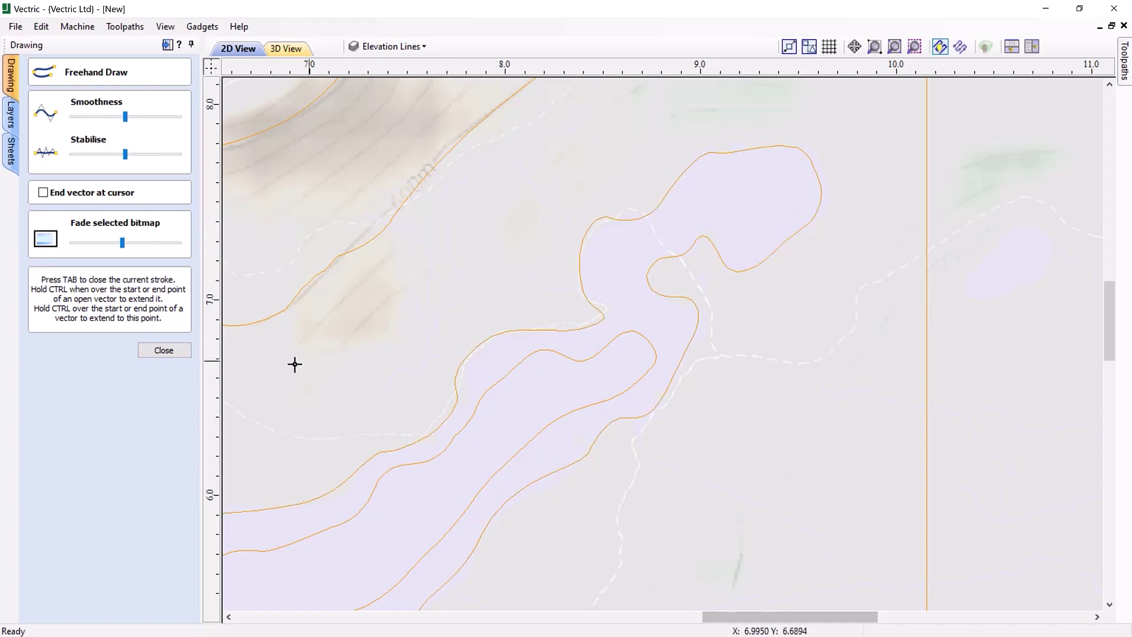
{"action": "left_click", "coordinate": [164, 350]}
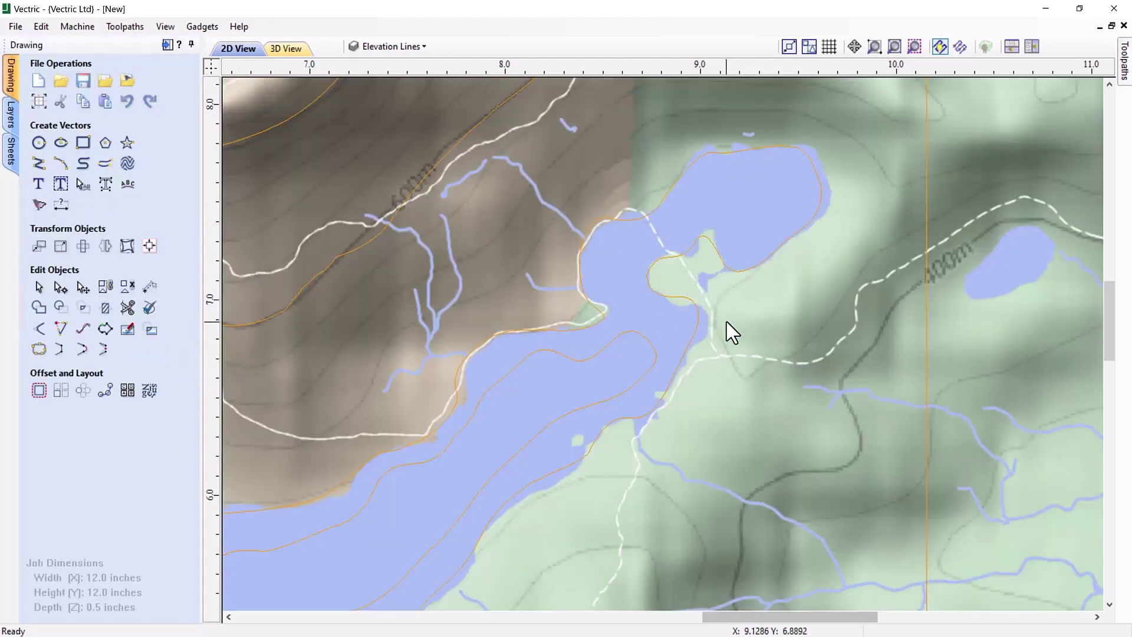
{"action": "scroll", "coordinate": [728, 333], "scroll_direction": "down", "scroll_amount": 1}
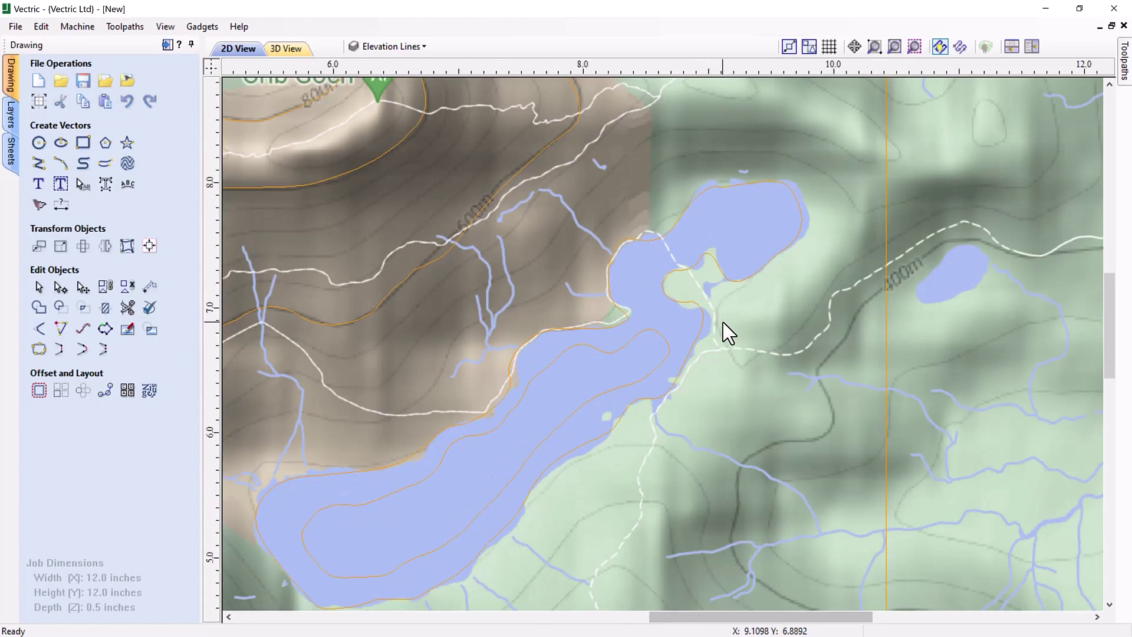
{"action": "scroll", "coordinate": [728, 333], "scroll_direction": "down", "scroll_amount": 1}
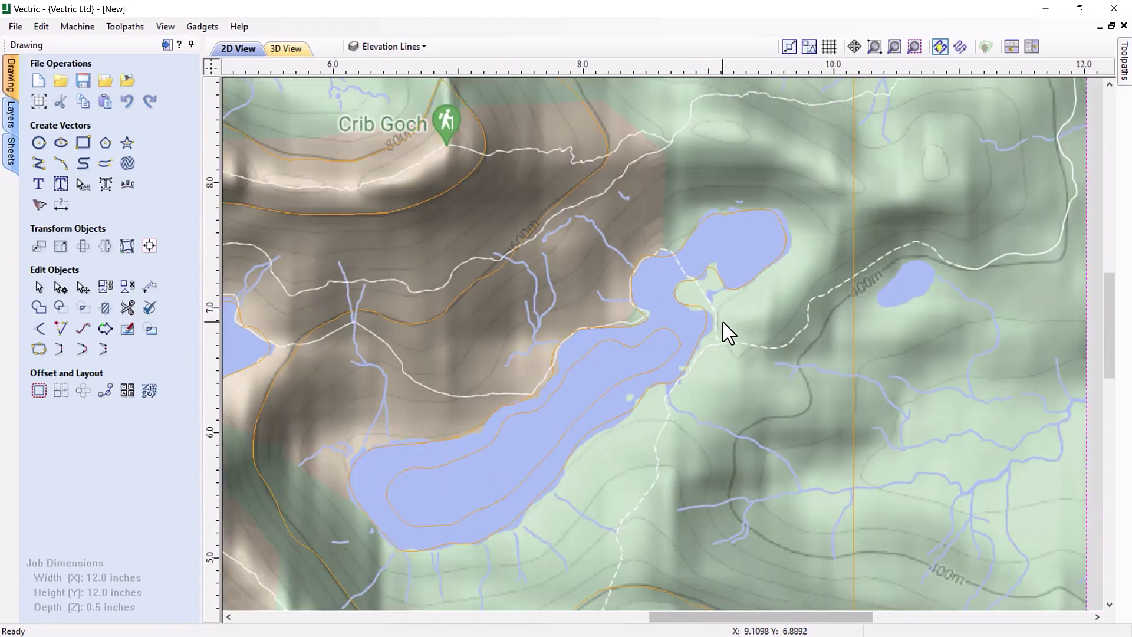
{"action": "scroll", "coordinate": [728, 333], "scroll_direction": "down", "scroll_amount": 1}
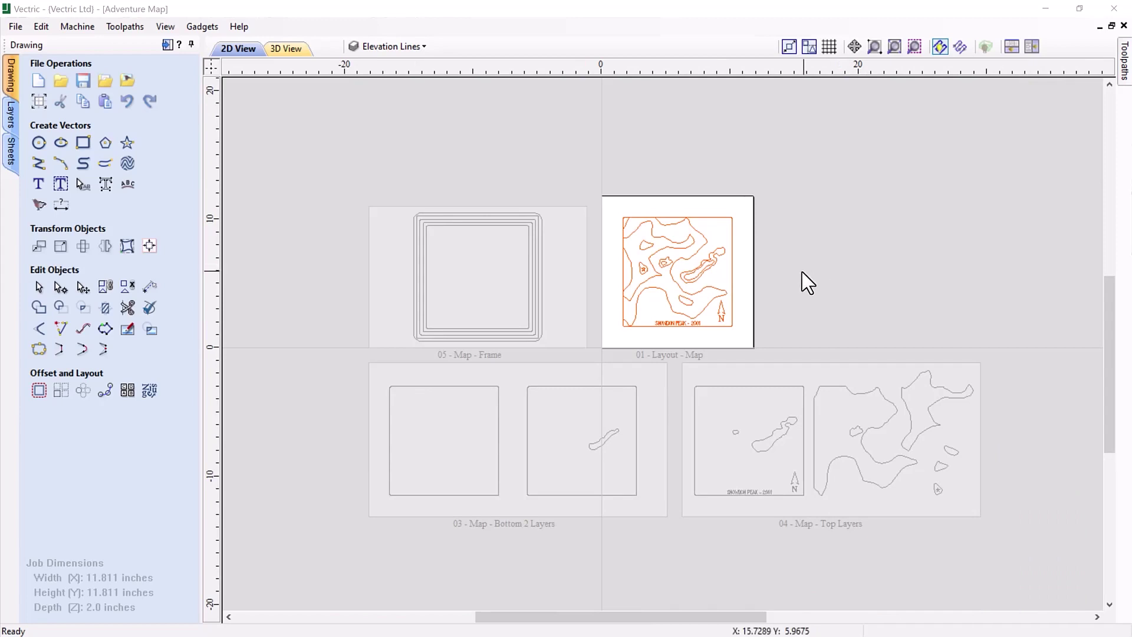
Examine the finished Adventure Map layout, checking that the large elevation outline forms one closed vector along the map edge
{"action": "scroll", "coordinate": [770, 287], "scroll_direction": "up", "scroll_amount": 4}
{"action": "scroll", "coordinate": [567, 201], "scroll_direction": "up", "scroll_amount": 2}
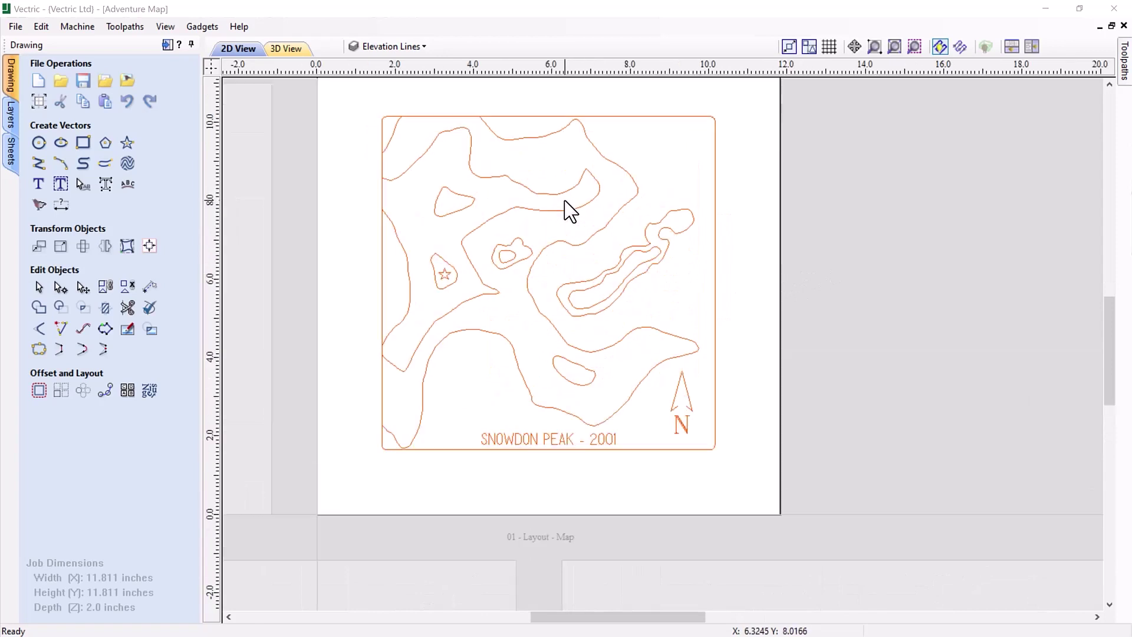
{"action": "left_click", "coordinate": [604, 158]}
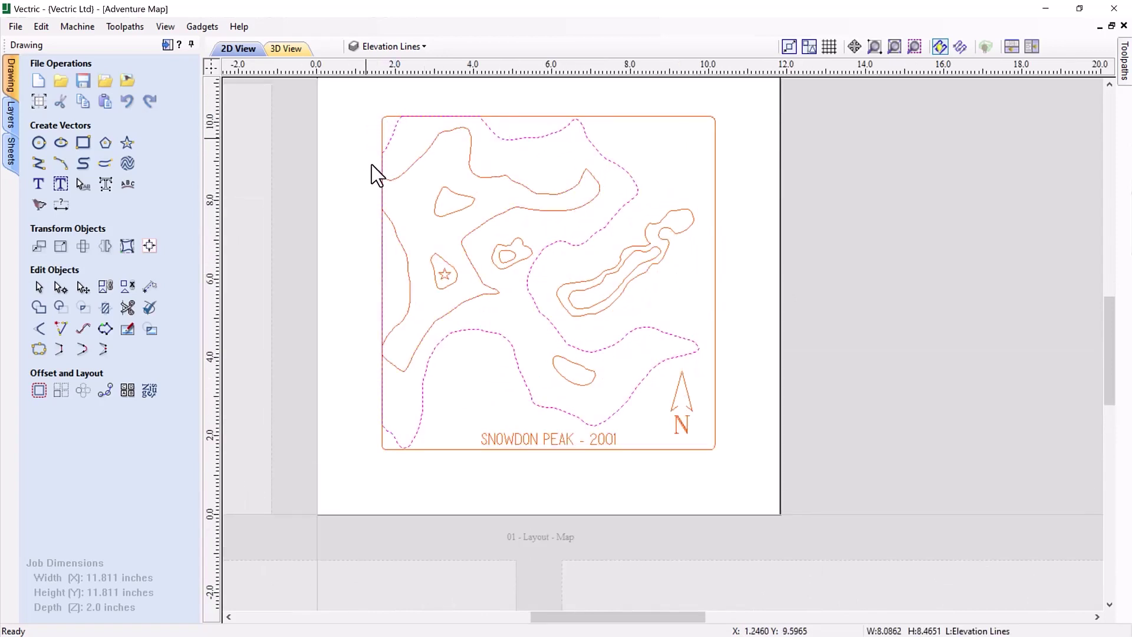
{"action": "left_click", "coordinate": [836, 375]}
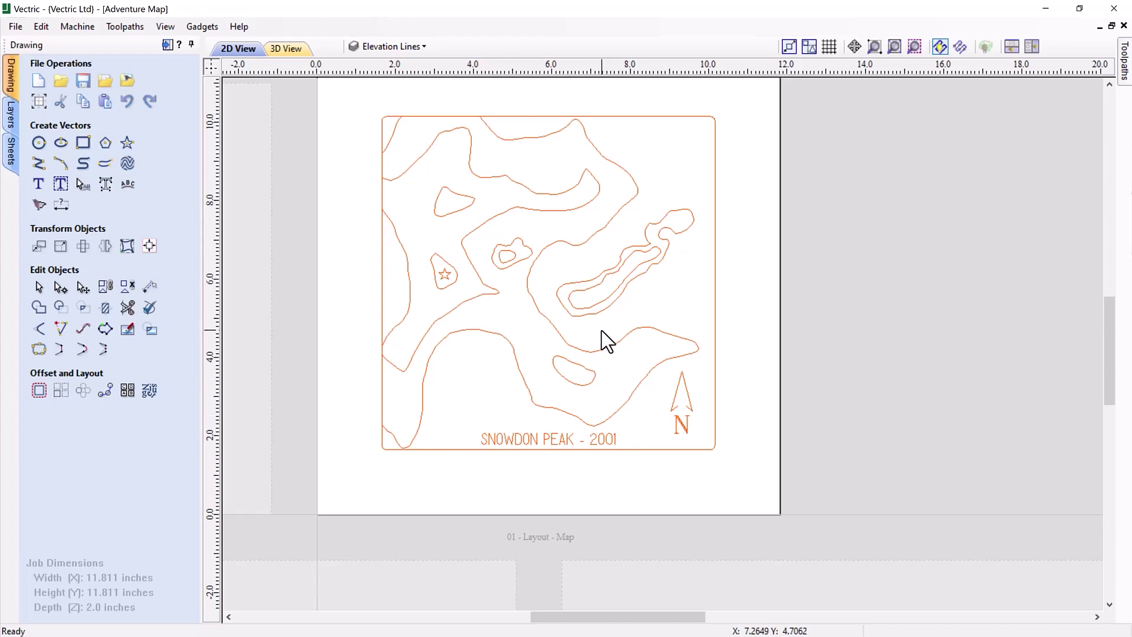
Show the sheets list and make 04 - Map - Top Layers the active sheet
{"action": "left_click", "coordinate": [11, 151]}
{"action": "scroll", "coordinate": [380, 342], "scroll_direction": "down", "scroll_amount": 5}
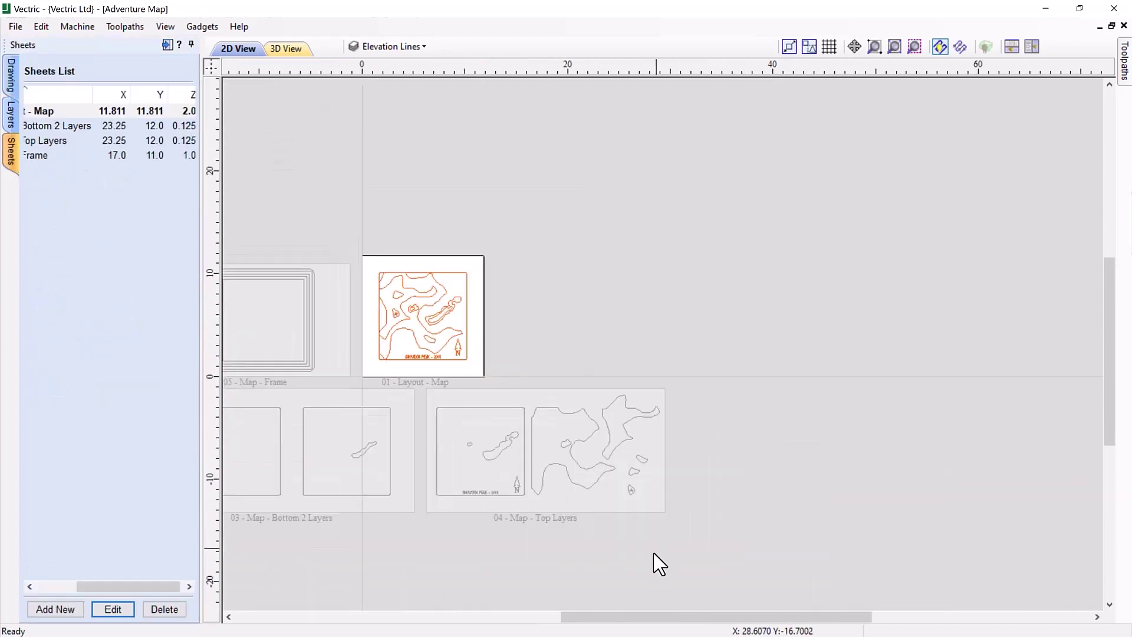
{"action": "left_click_drag", "start_coordinate": [639, 623], "coordinate": [555, 623]}
{"action": "scroll", "coordinate": [666, 507], "scroll_direction": "up", "scroll_amount": 1}
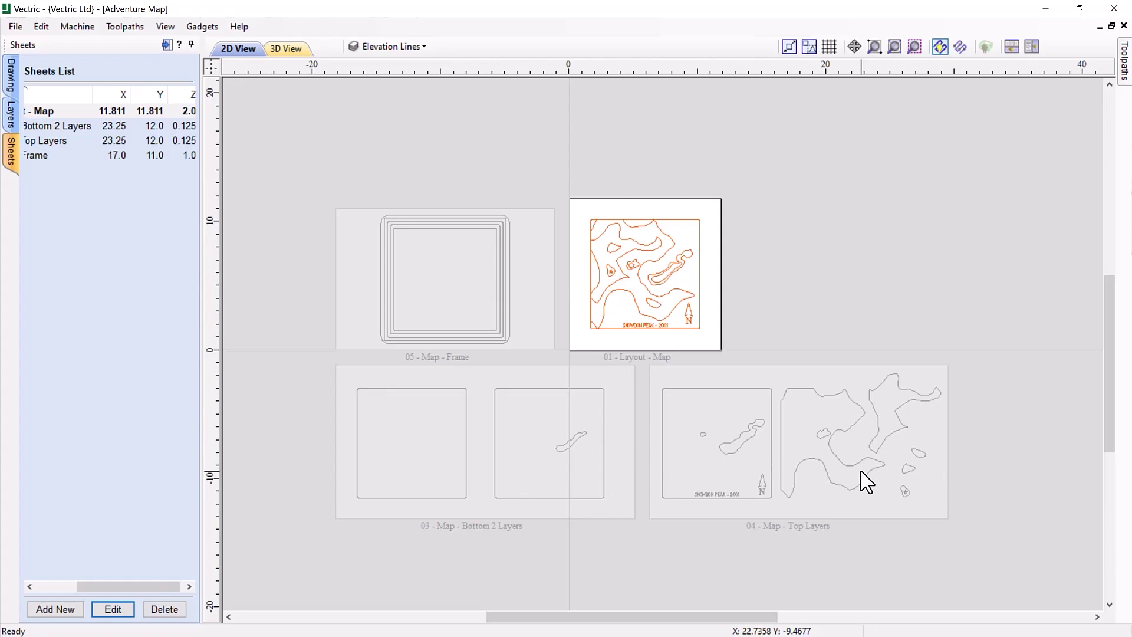
{"action": "left_click", "coordinate": [728, 443]}
{"action": "scroll", "coordinate": [815, 298], "scroll_direction": "up", "scroll_amount": 3}
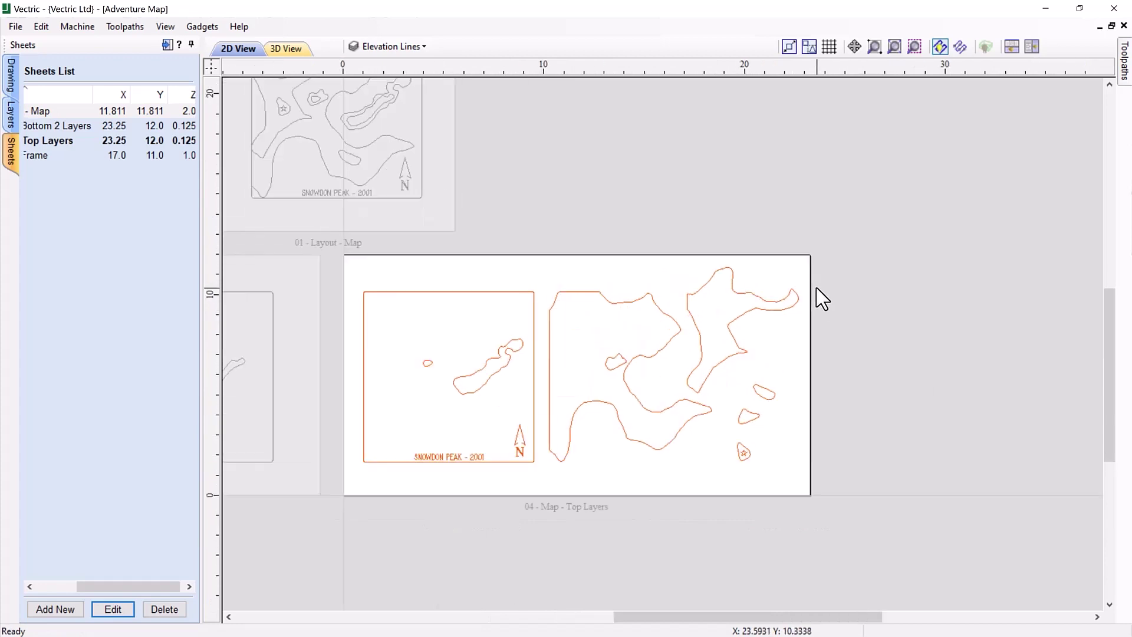
Keep the toolpath operations displayed and tile the 2D and 3D views one above the other, framing the Top Layers sheet
{"action": "mouse_move", "coordinate": [1126, 88]}
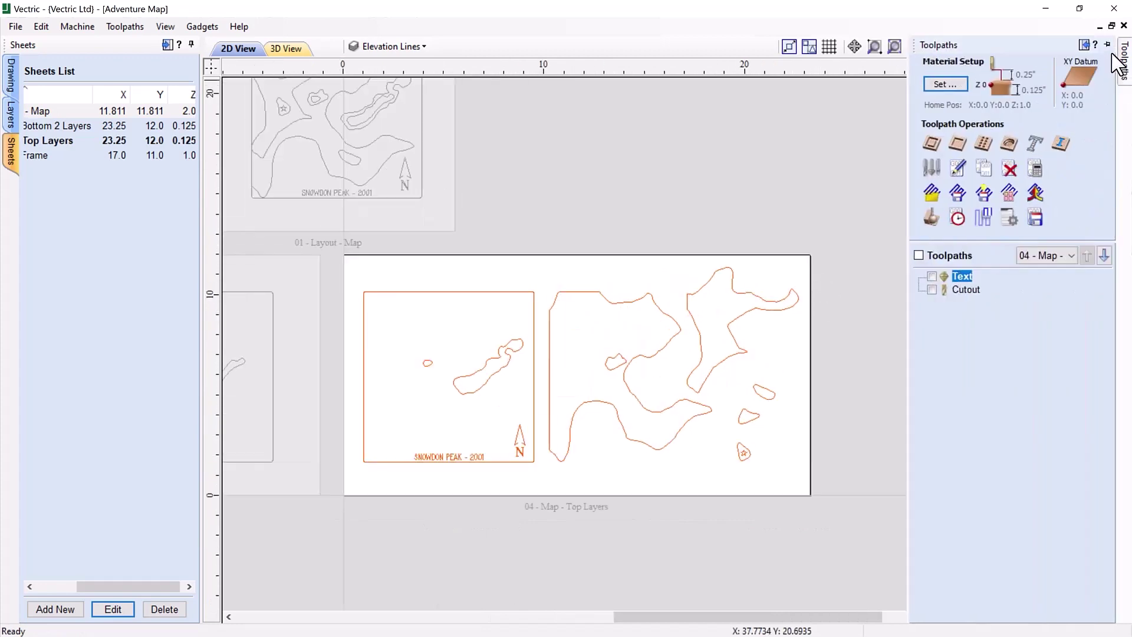
{"action": "left_click", "coordinate": [1122, 44]}
{"action": "left_click", "coordinate": [875, 46]}
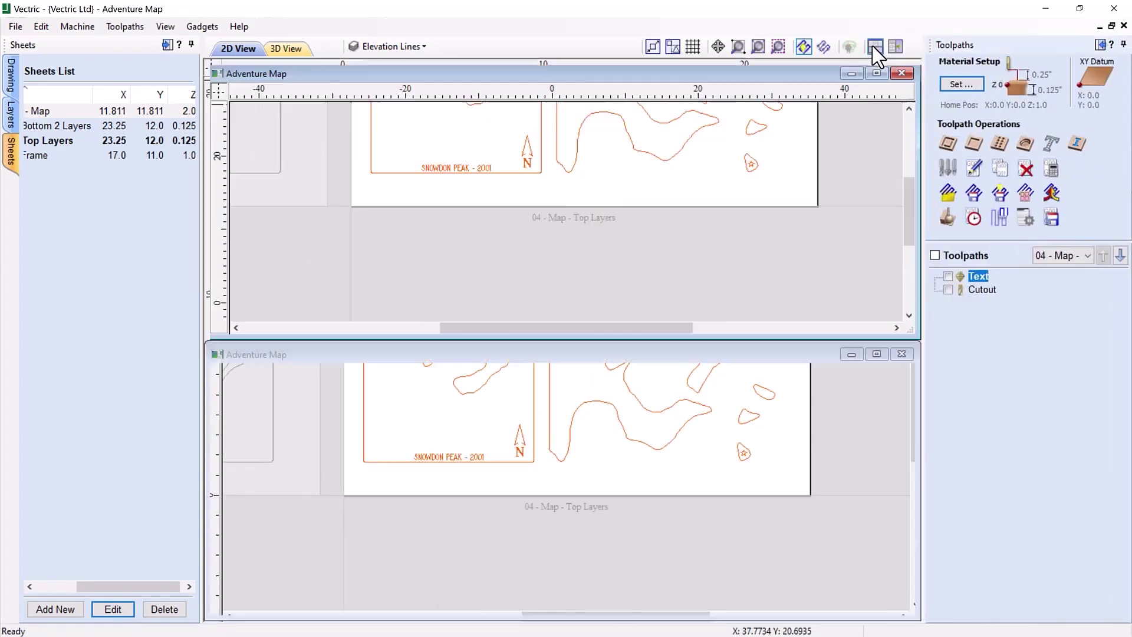
{"action": "scroll", "coordinate": [623, 207], "scroll_direction": "up", "scroll_amount": 3}
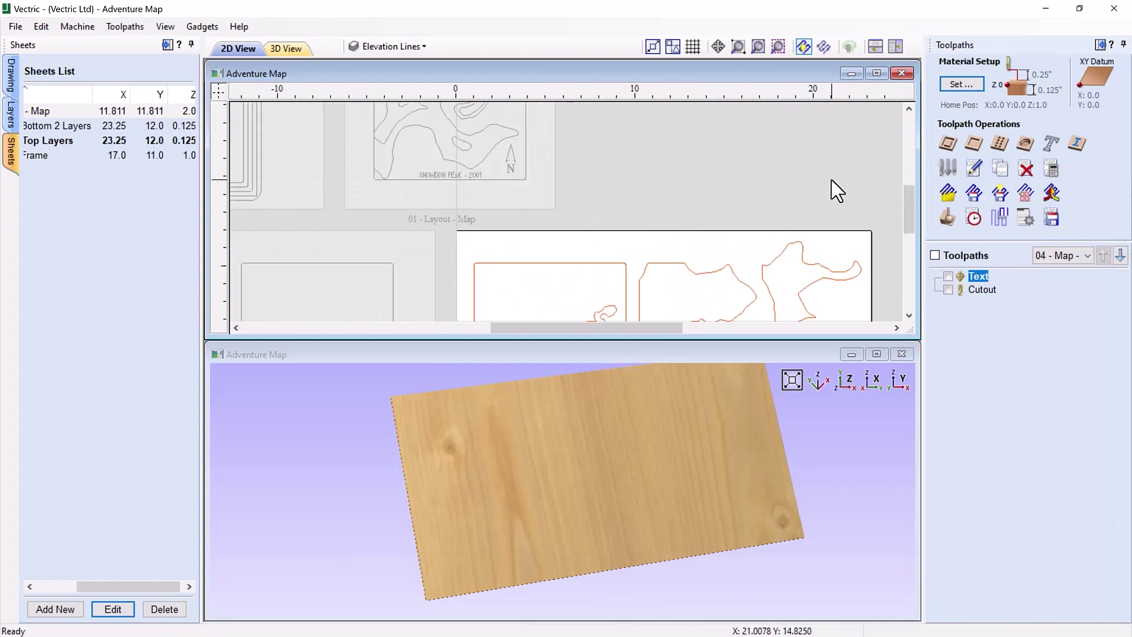
{"action": "middle_click_drag", "start_coordinate": [797, 157], "coordinate": [746, 47]}
{"action": "left_click", "coordinate": [636, 522]}
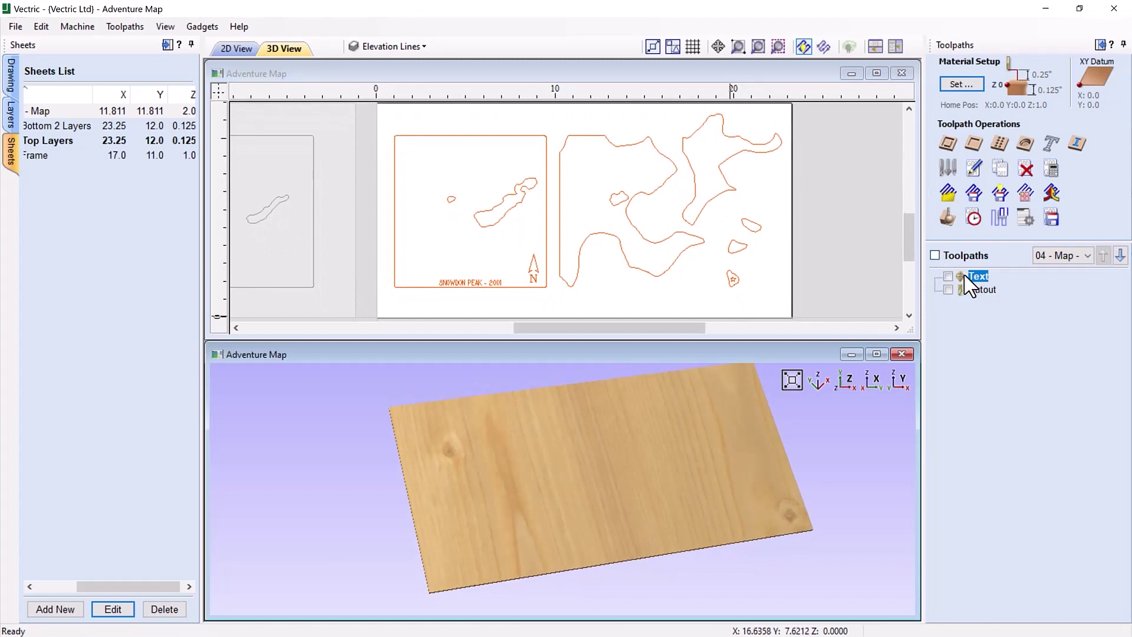
Preview the Text toolpath with the animation speed at its slowest setting
{"action": "left_click", "coordinate": [947, 217]}
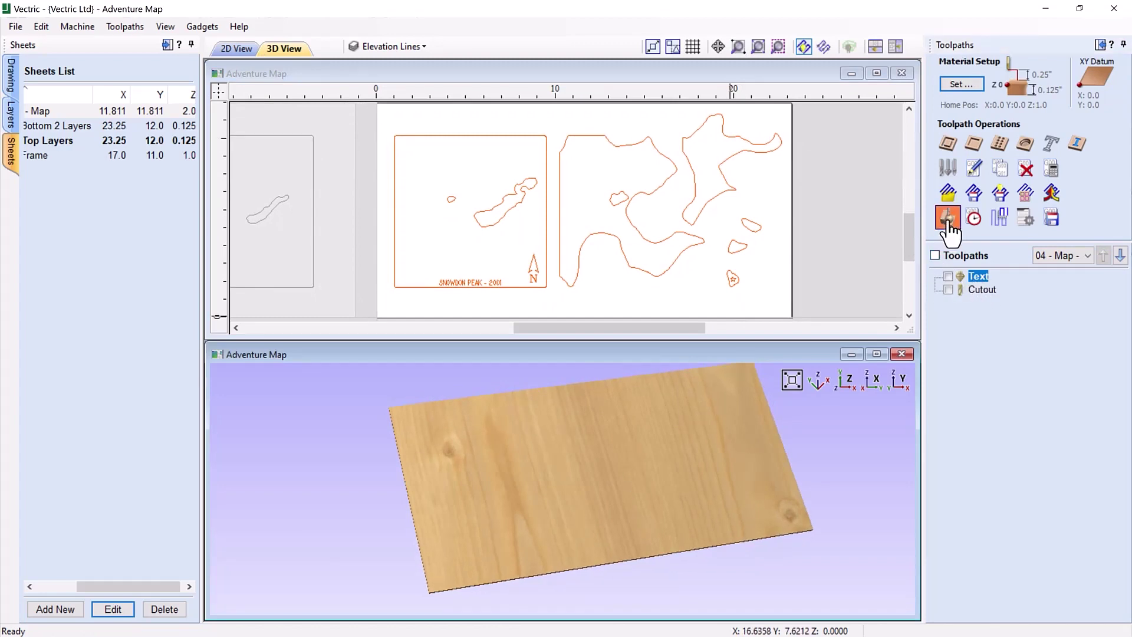
{"action": "left_click_drag", "start_coordinate": [668, 497], "coordinate": [635, 494]}
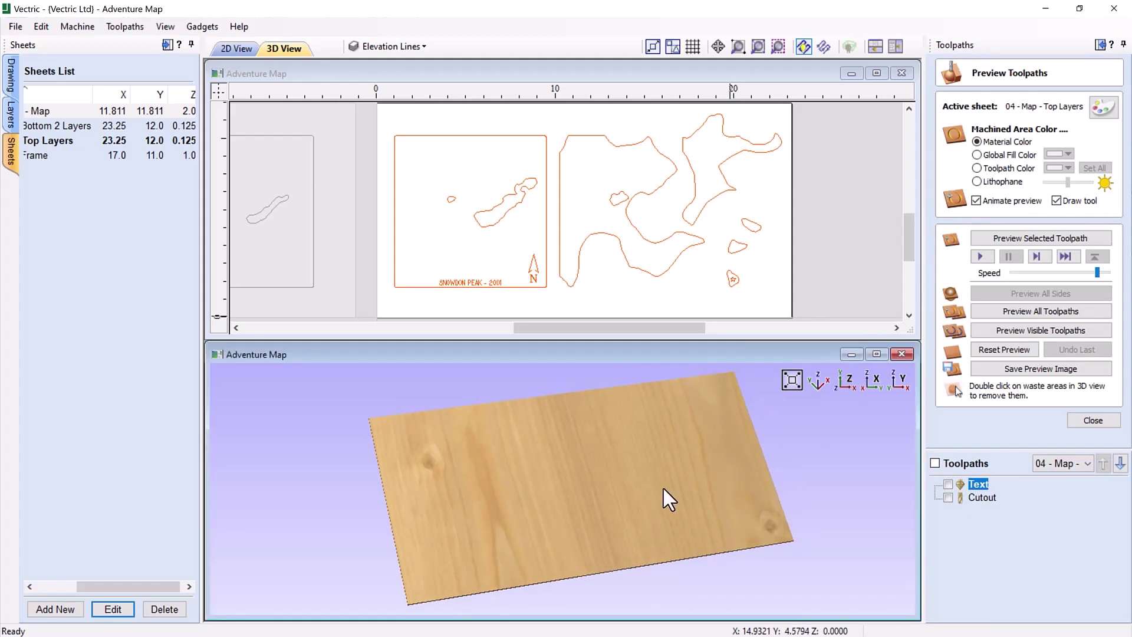
{"action": "left_click_drag", "start_coordinate": [1095, 270], "coordinate": [1011, 277]}
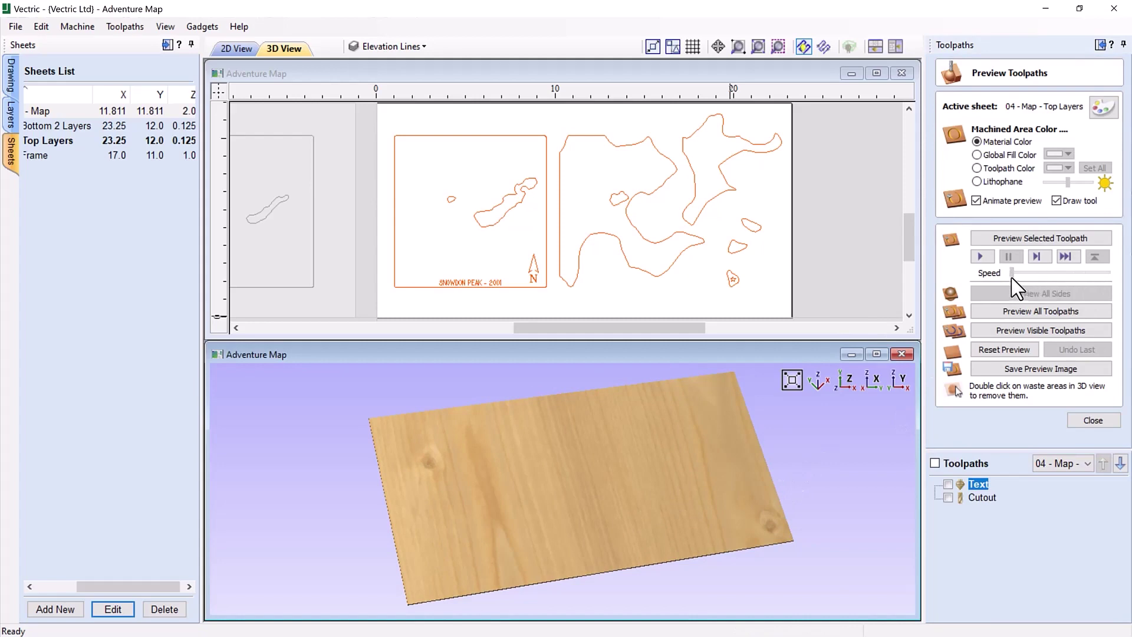
{"action": "left_click", "coordinate": [1026, 238]}
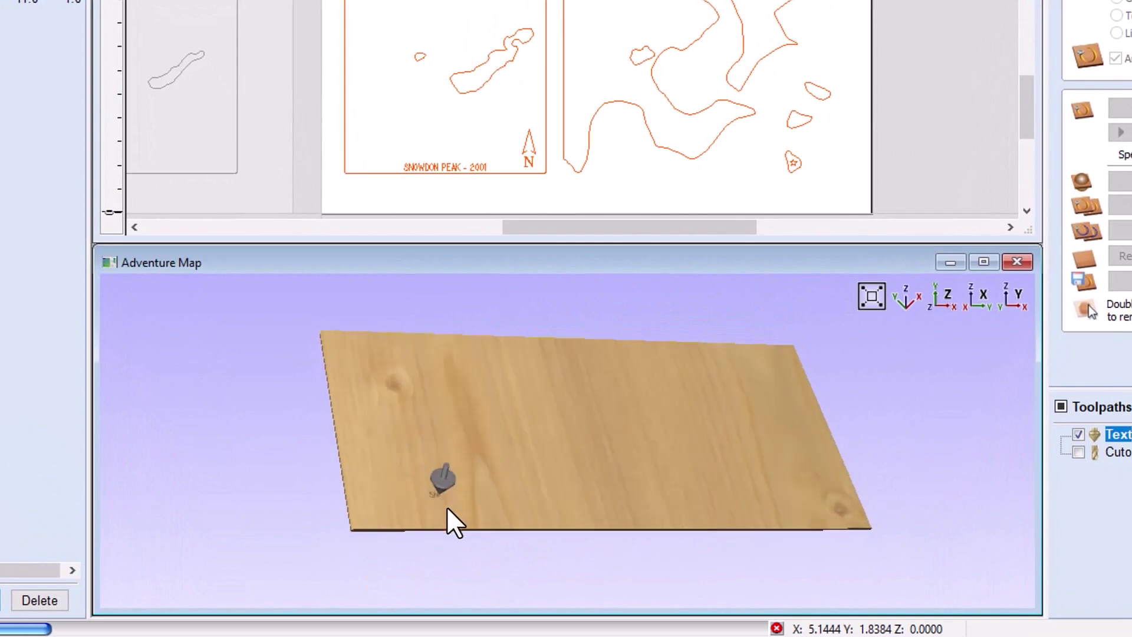
Inspect the map lettering closely in 3D during the simulation and raise the preview speed to about the middle
{"action": "scroll", "coordinate": [450, 503], "scroll_direction": "up", "scroll_amount": 5}
{"action": "mouse_move", "coordinate": [543, 472]}
{"action": "left_mouse_down"}
{"action": "mouse_move", "coordinate": [557, 453]}
{"action": "mouse_move", "coordinate": [533, 453]}
{"action": "mouse_move", "coordinate": [555, 441]}
{"action": "mouse_move", "coordinate": [552, 461]}
{"action": "left_mouse_up"}
{"action": "left_click_drag", "start_coordinate": [780, 438], "coordinate": [803, 451]}
{"action": "scroll", "coordinate": [802, 449], "scroll_direction": "down", "scroll_amount": 4}
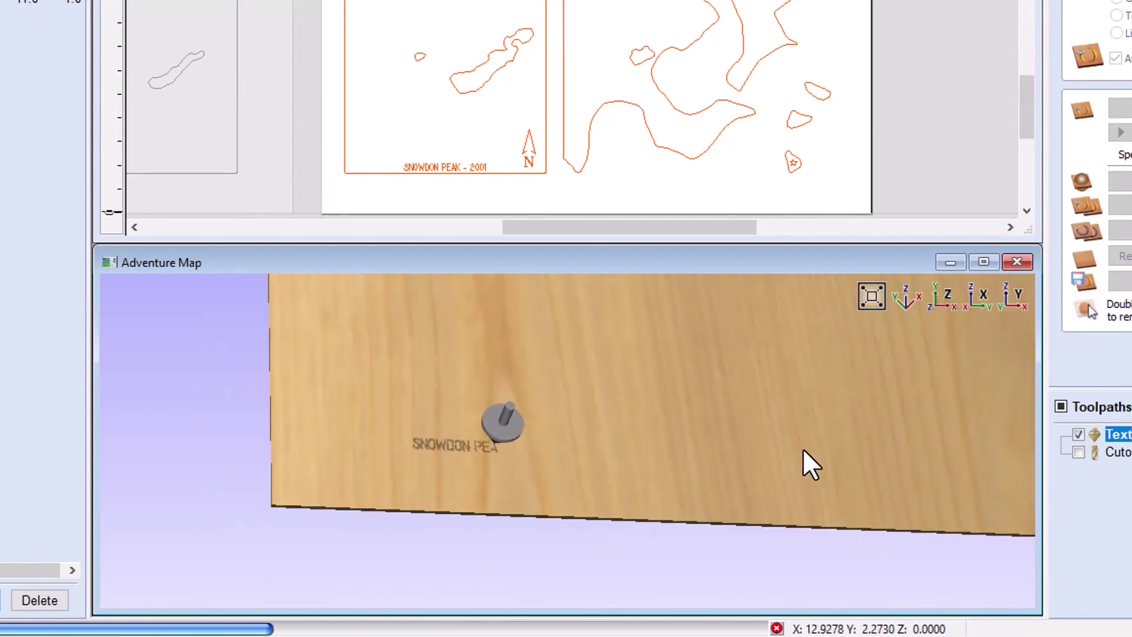
{"action": "left_click_drag", "start_coordinate": [731, 420], "coordinate": [767, 483]}
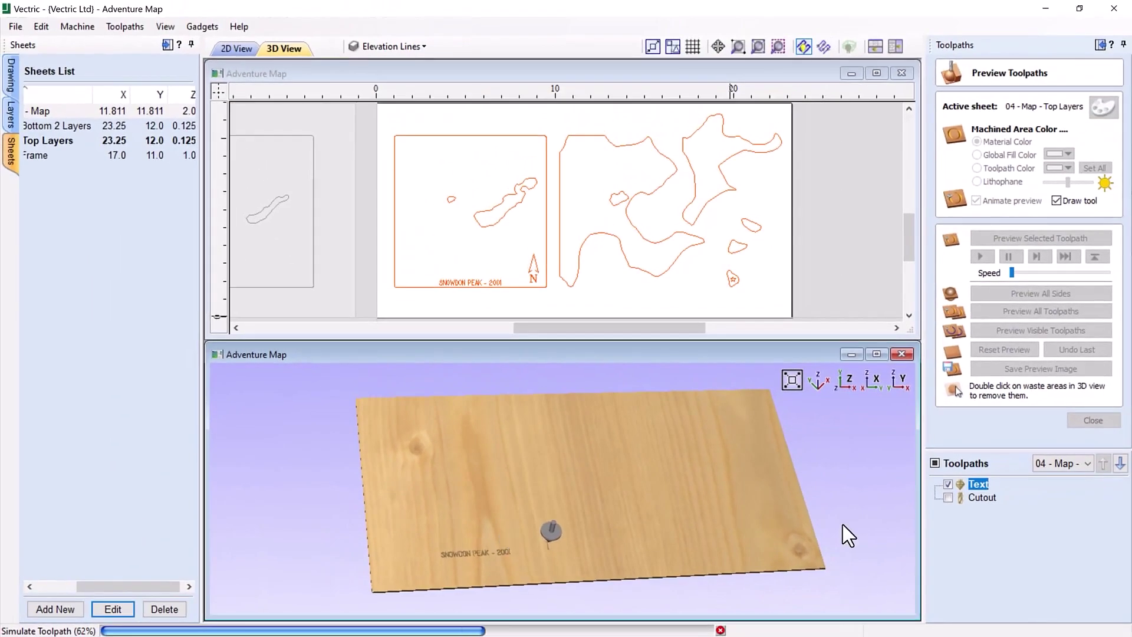
{"action": "left_click_drag", "start_coordinate": [1035, 274], "coordinate": [1070, 273]}
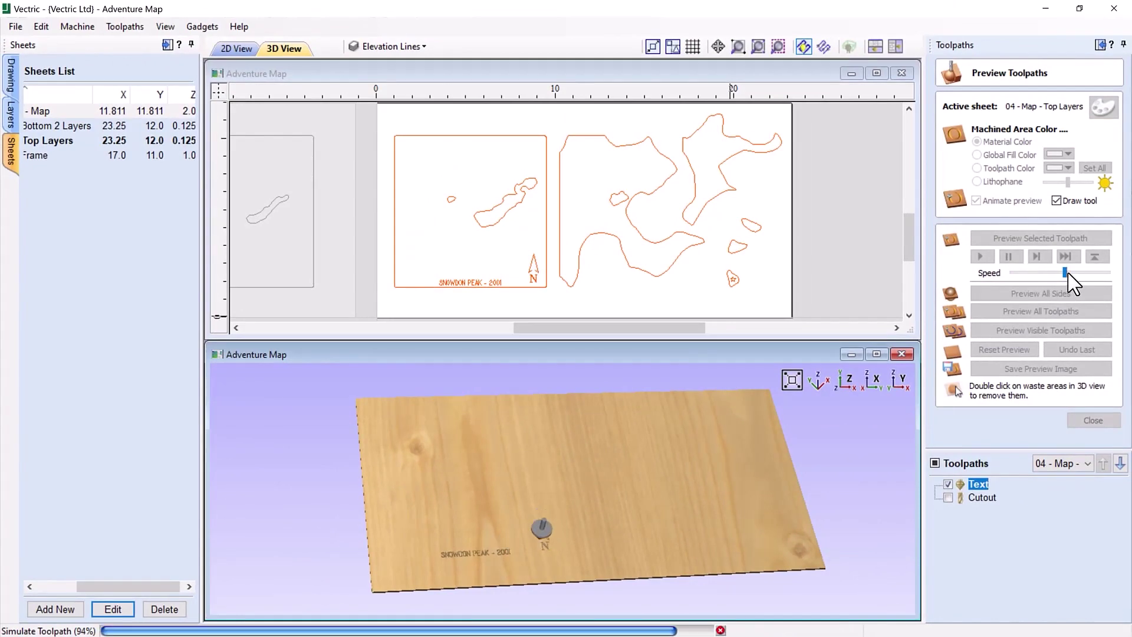
Preview the Cutout toolpath, inspecting the cut contour pieces in 3D, and increase the simulation speed
{"action": "left_click", "coordinate": [984, 499]}
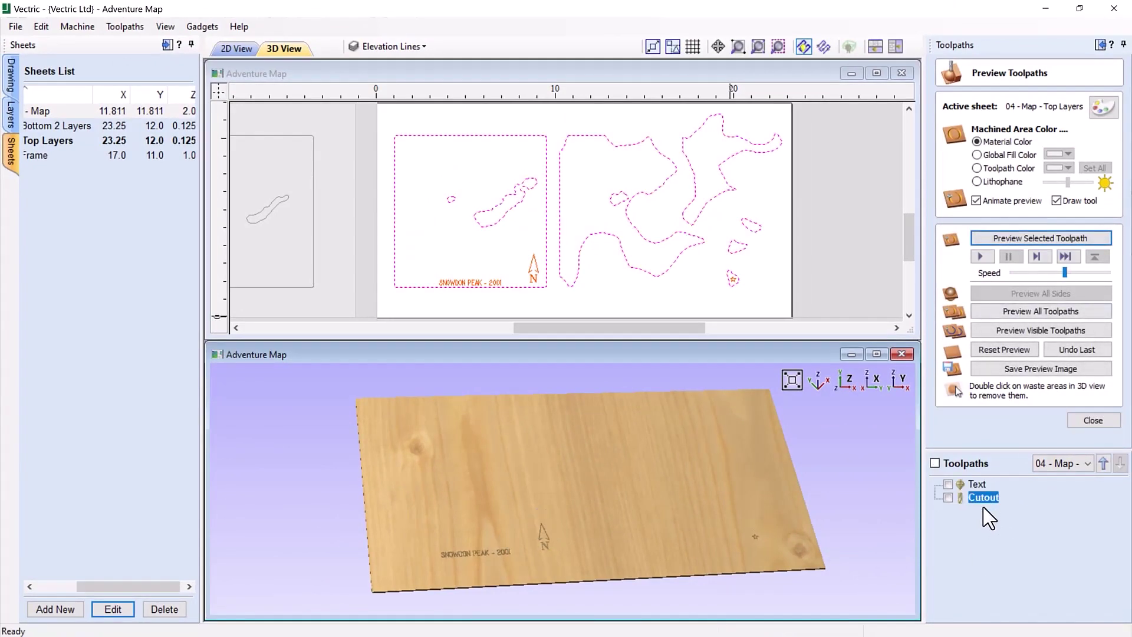
{"action": "left_click", "coordinate": [1059, 247]}
{"action": "left_click_drag", "start_coordinate": [671, 441], "coordinate": [640, 510]}
{"action": "scroll", "coordinate": [737, 476], "scroll_direction": "up", "scroll_amount": 5}
{"action": "scroll", "coordinate": [702, 504], "scroll_direction": "down", "scroll_amount": 5}
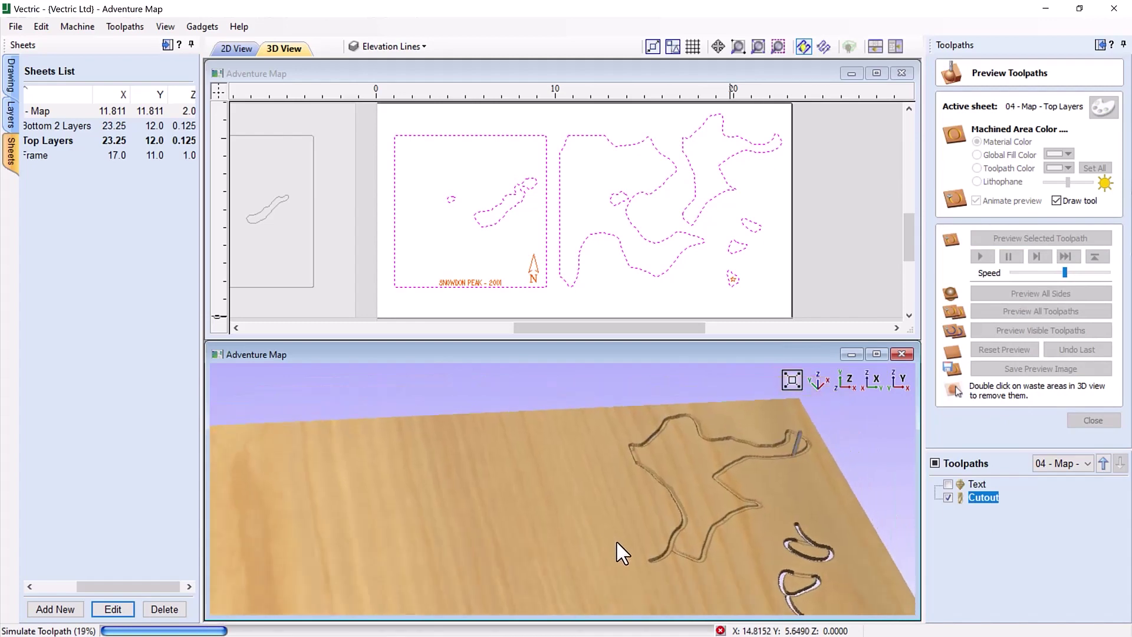
{"action": "scroll", "coordinate": [608, 543], "scroll_direction": "down", "scroll_amount": 4}
{"action": "left_click_drag", "start_coordinate": [607, 547], "coordinate": [544, 549]}
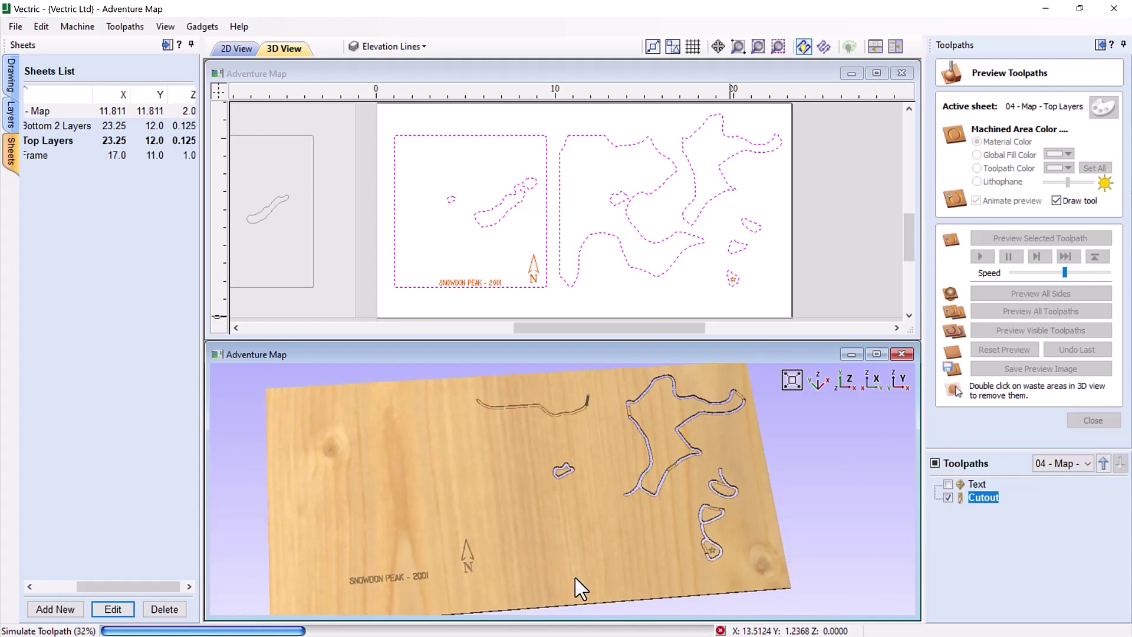
{"action": "left_click", "coordinate": [1106, 275]}
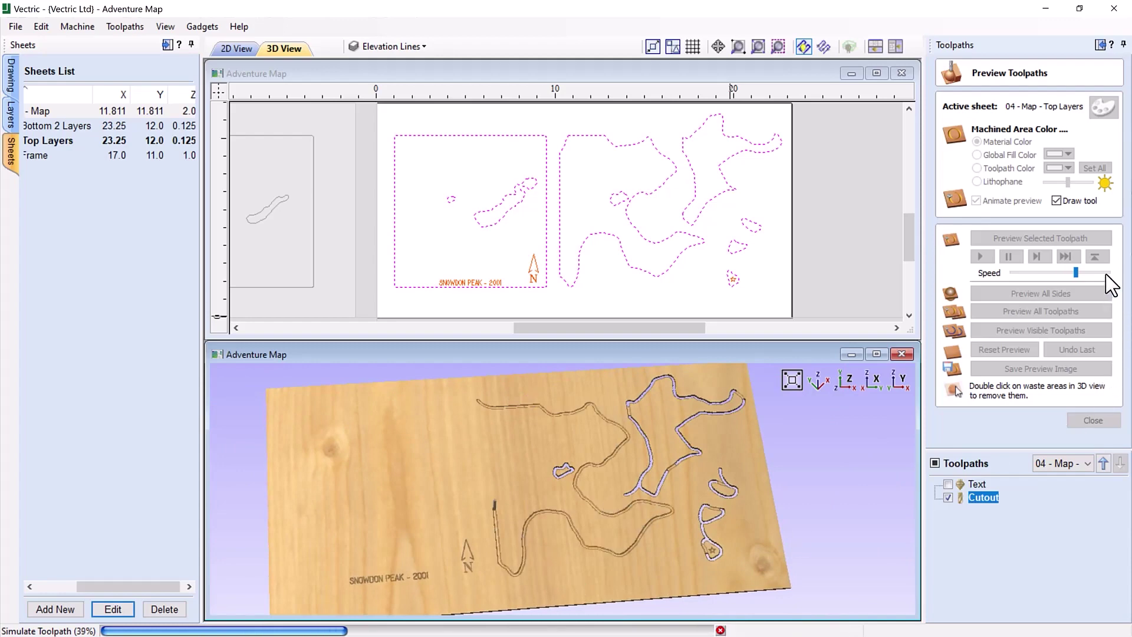
Inspect the simulated Cutout on the Top Layers sheet in 3D and close the toolpath preview
{"action": "left_click_drag", "start_coordinate": [626, 511], "coordinate": [590, 522]}
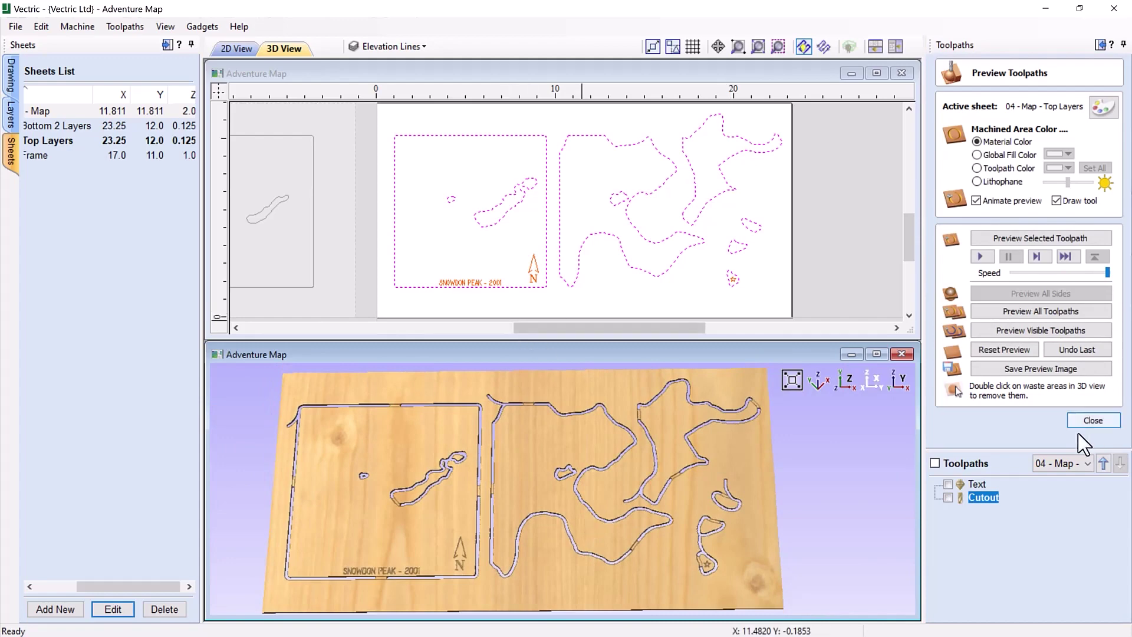
{"action": "left_click", "coordinate": [1093, 419]}
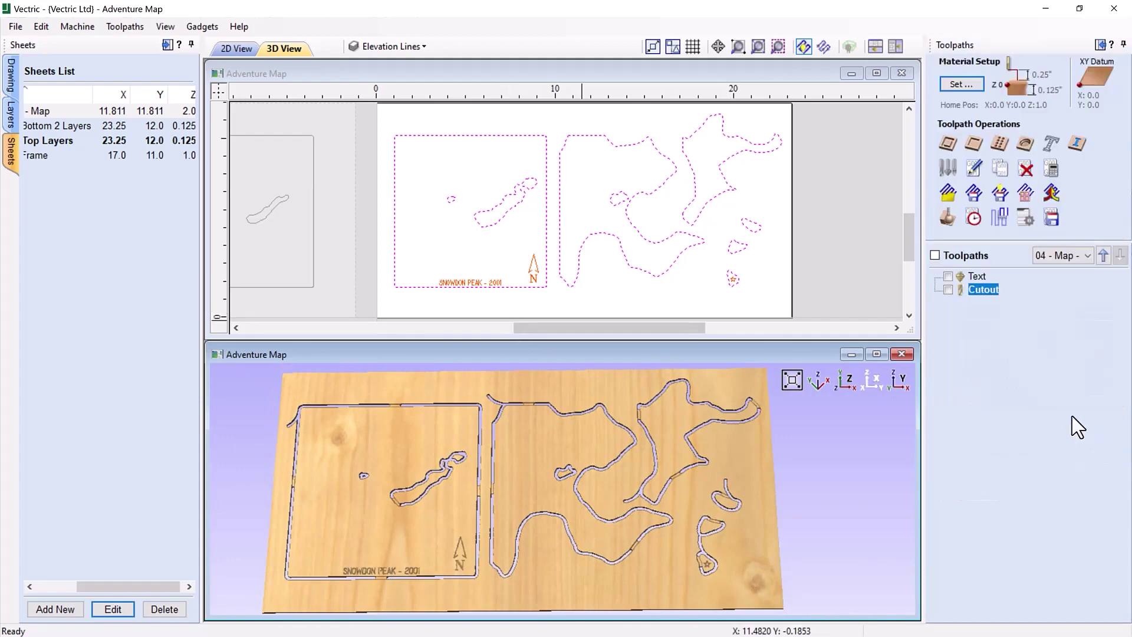
Maximize the 2D view and make the 05 - Map - Frame sheet active
{"action": "left_click", "coordinate": [876, 73]}
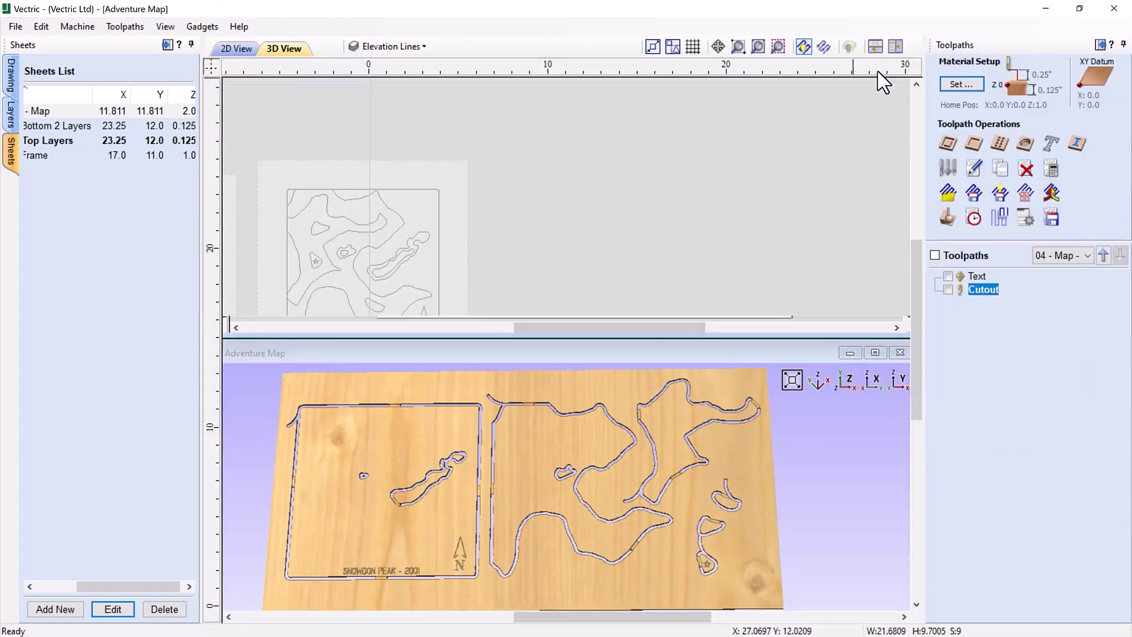
{"action": "scroll", "coordinate": [383, 453], "scroll_direction": "down", "scroll_amount": 3}
{"action": "left_click_drag", "start_coordinate": [582, 613], "coordinate": [496, 617]}
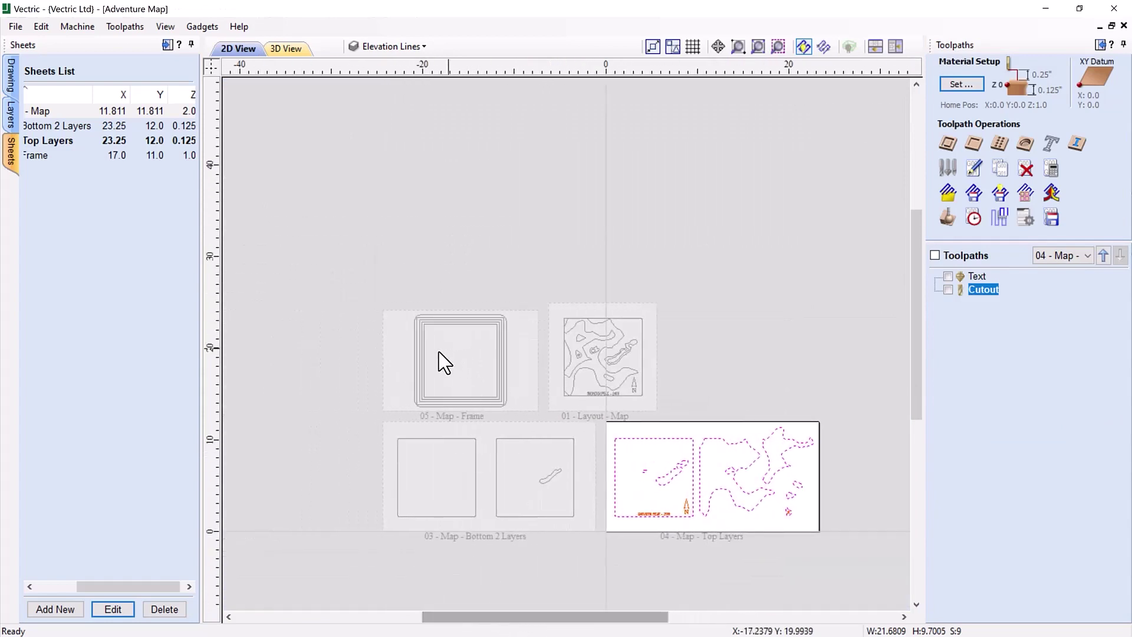
{"action": "scroll", "coordinate": [439, 353], "scroll_direction": "up", "scroll_amount": 2}
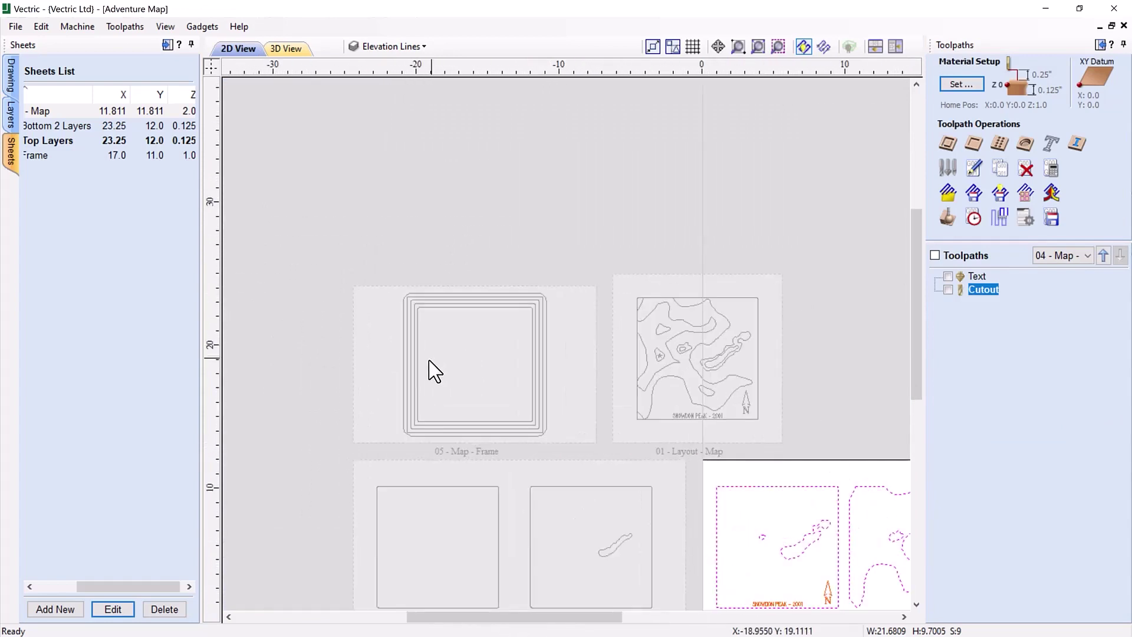
{"action": "double_click", "coordinate": [504, 420]}
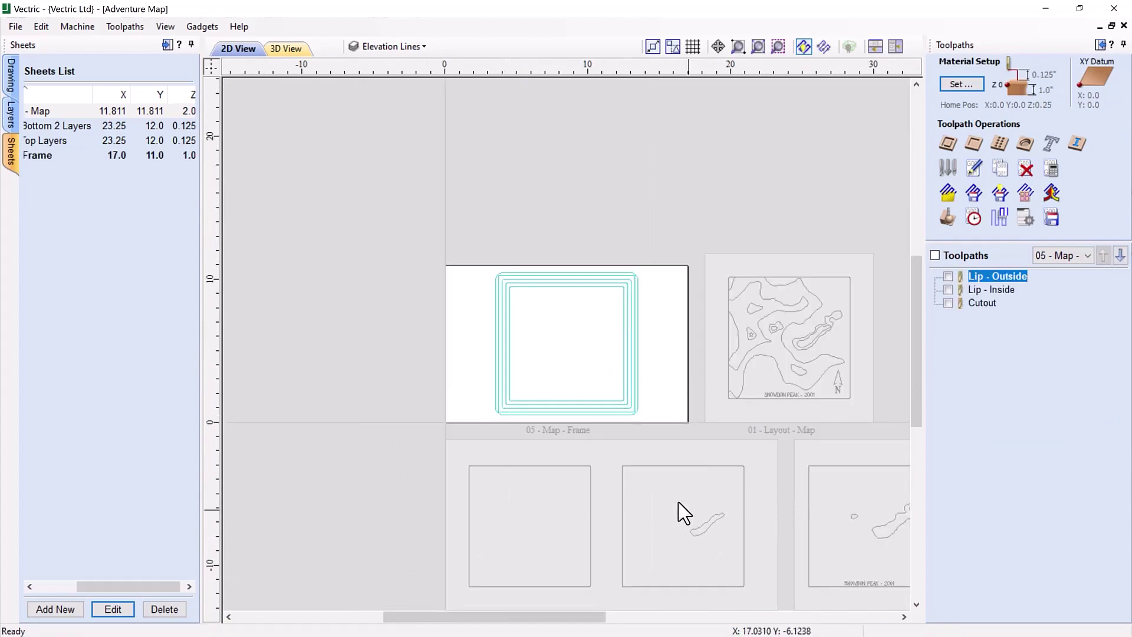
Tile the 2D and 3D views one above the other, framing the 05 - Map - Frame sheet in 2D
{"action": "left_click", "coordinate": [881, 47]}
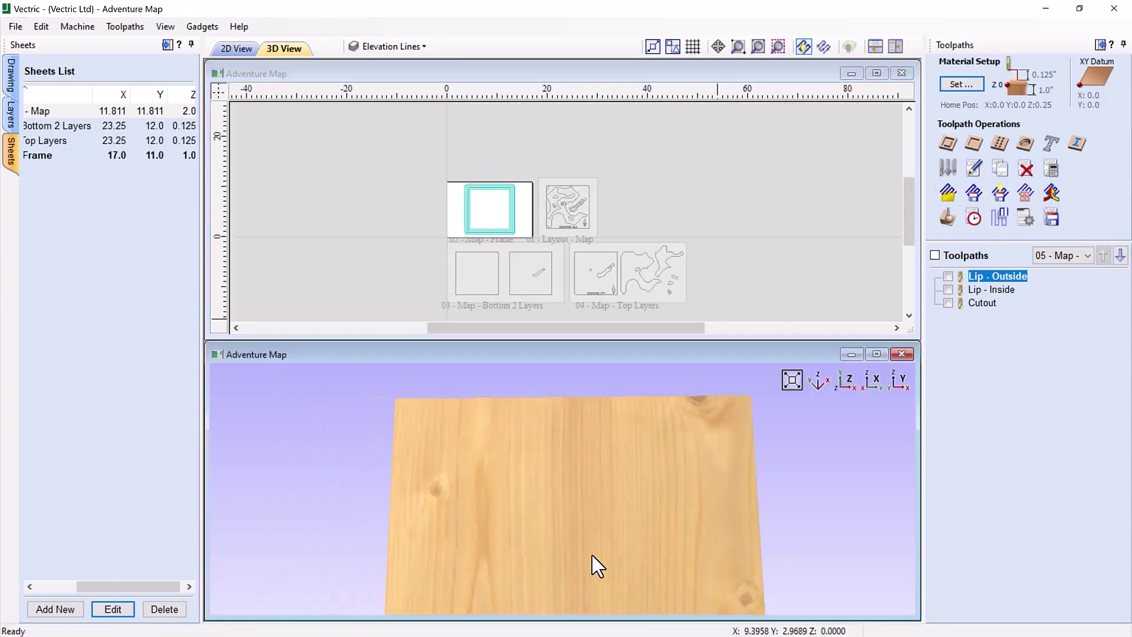
{"action": "scroll", "coordinate": [498, 260], "scroll_direction": "up", "scroll_amount": 3}
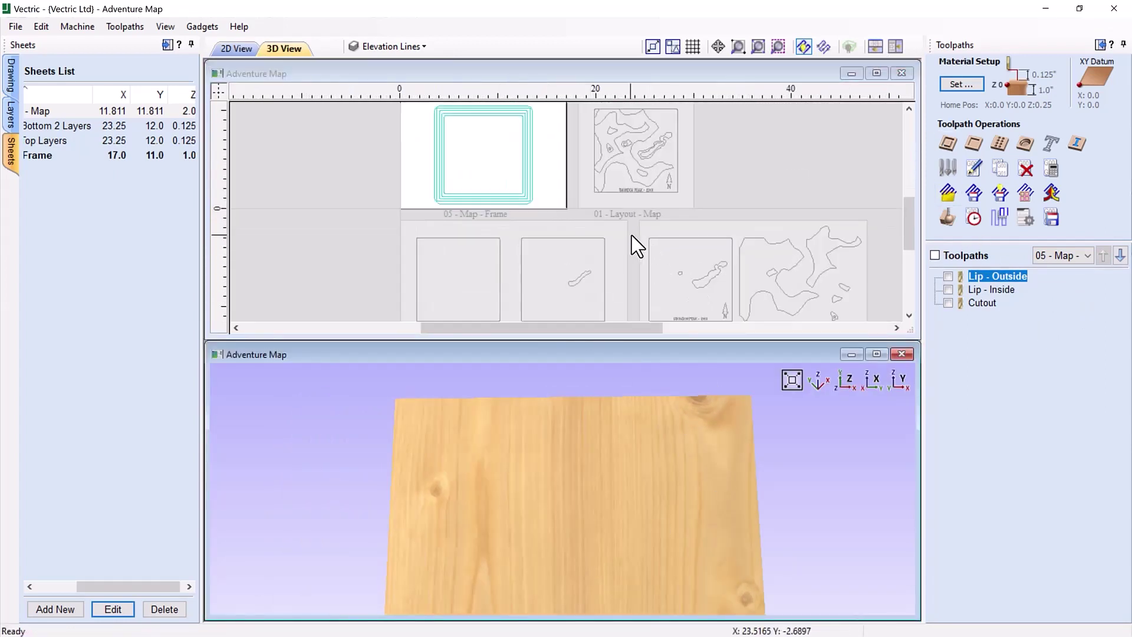
{"action": "left_click", "coordinate": [637, 259]}
Show the Lip - Outside, Lip - Inside and Cutout toolpaths and preview all visible toolpaths, inspecting the cut frame in 3D
{"action": "left_click", "coordinate": [935, 255]}
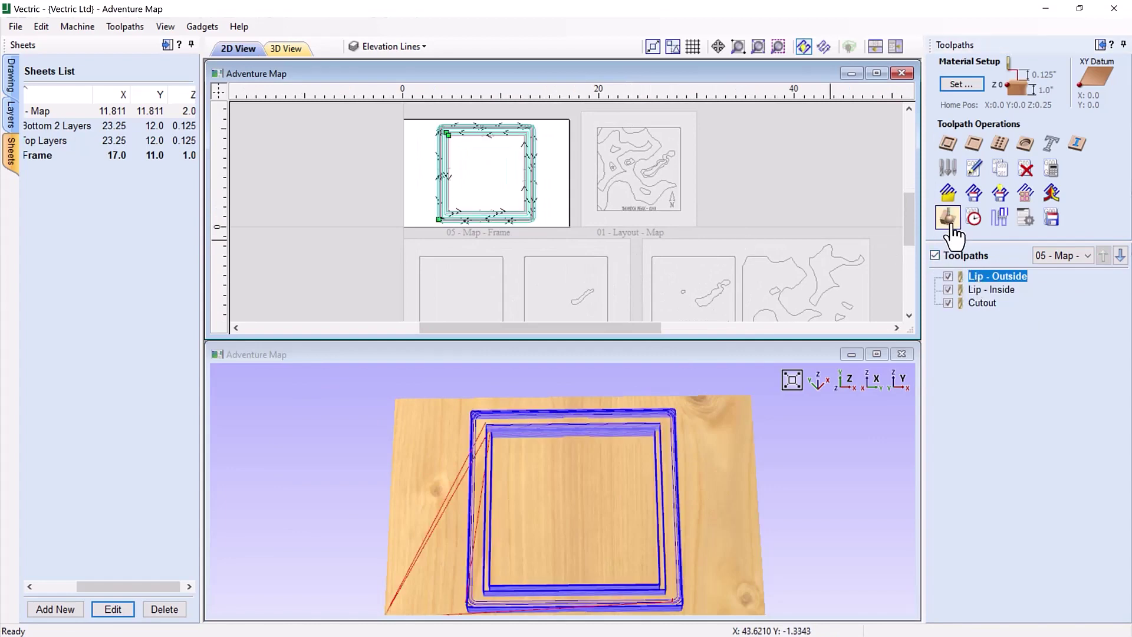
{"action": "left_click", "coordinate": [951, 224]}
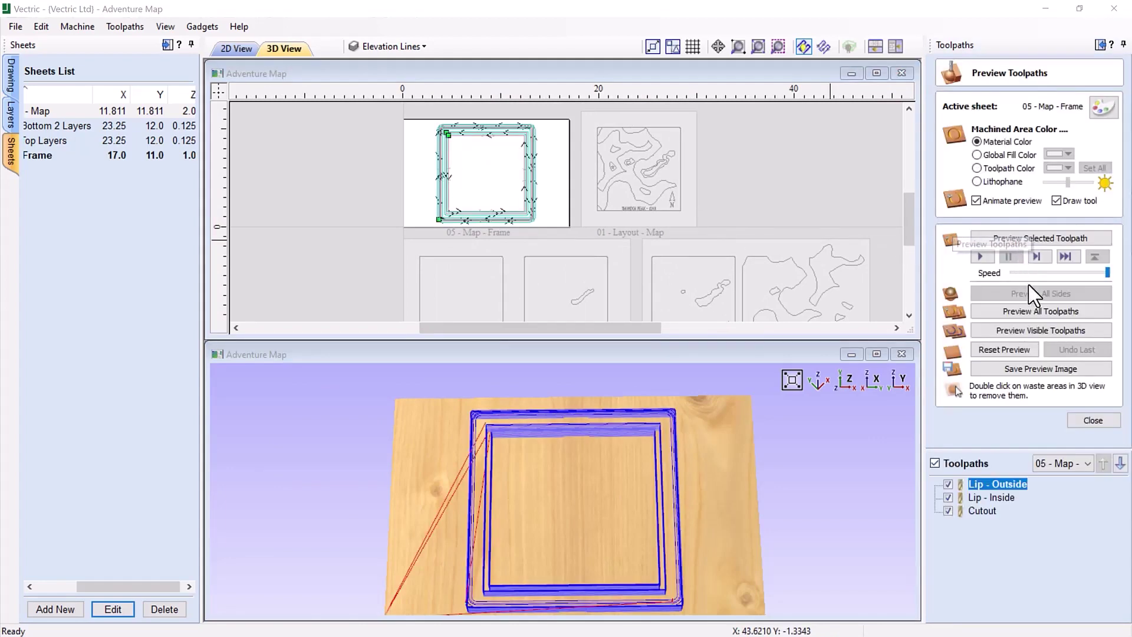
{"action": "left_click", "coordinate": [1026, 330]}
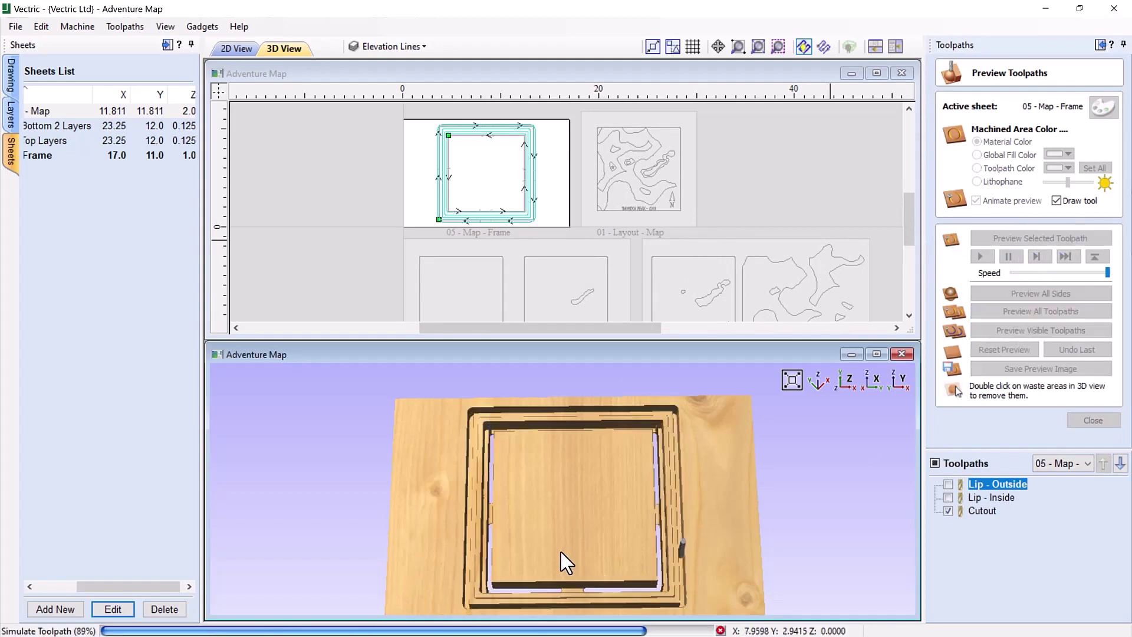
{"action": "left_click_drag", "start_coordinate": [564, 540], "coordinate": [465, 489]}
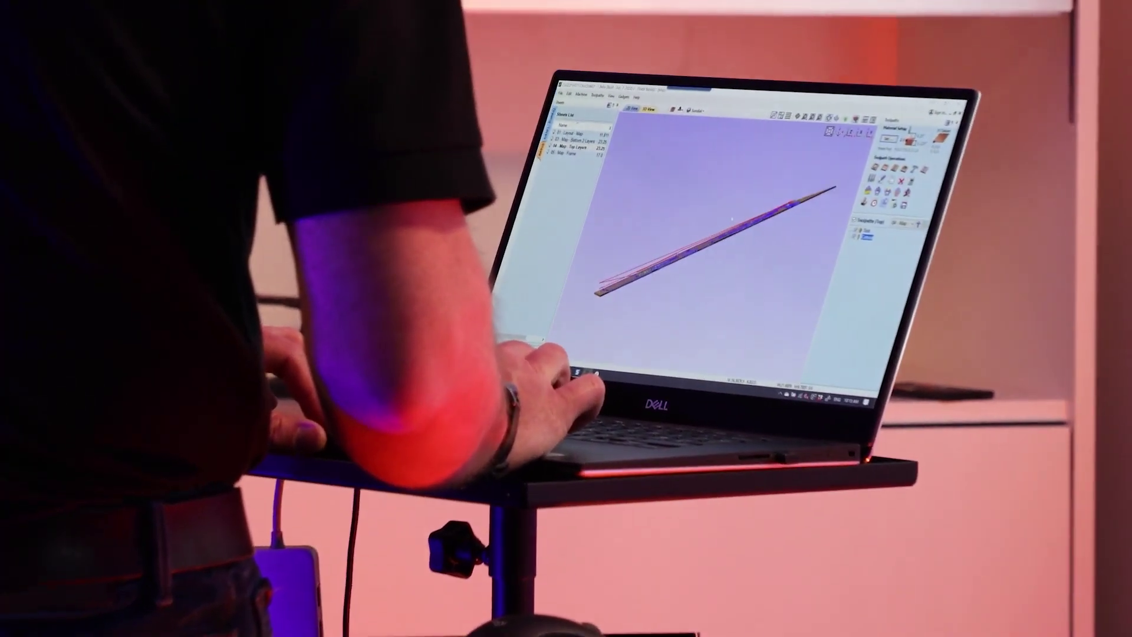
{"action": "left_click_drag", "start_coordinate": [715, 228], "coordinate": [726, 288]}
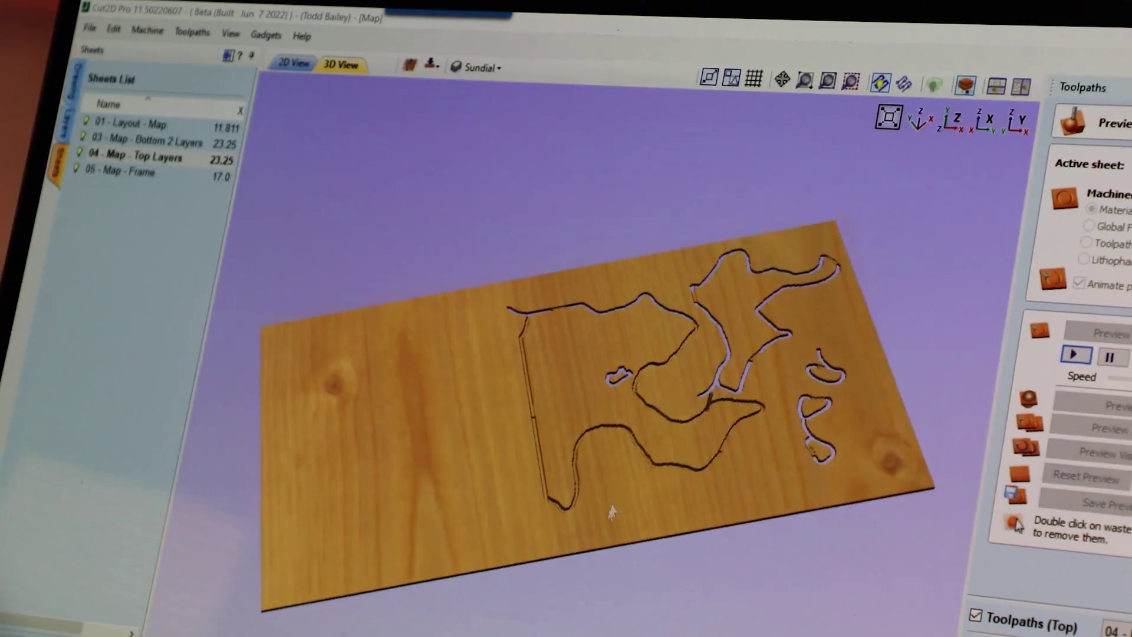
{"action": "left_click_drag", "start_coordinate": [696, 425], "coordinate": [741, 480]}
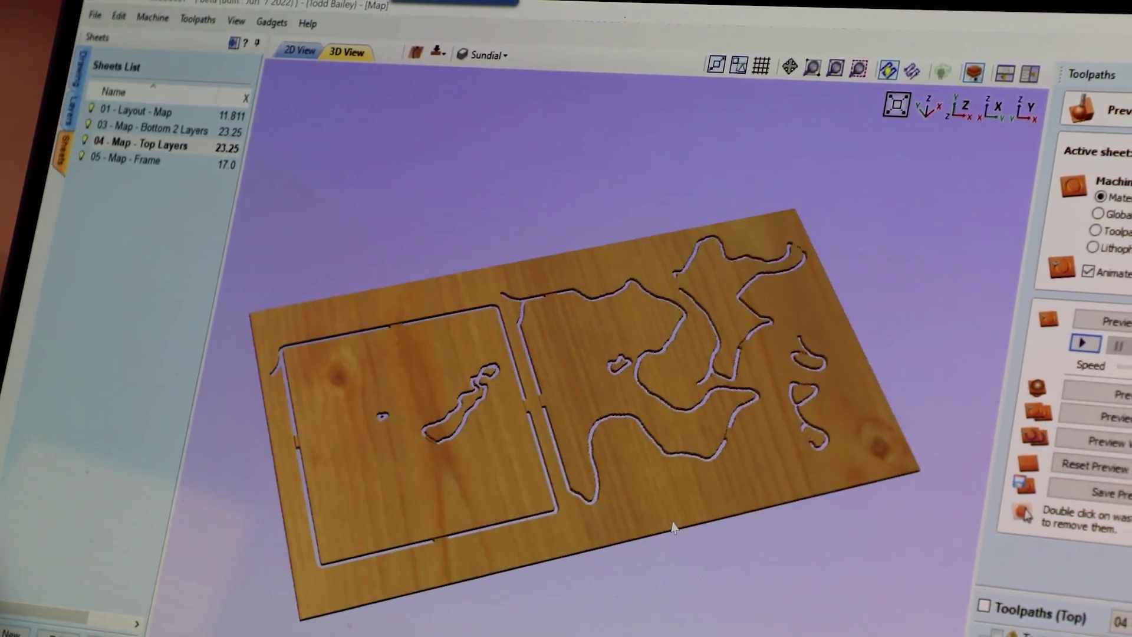